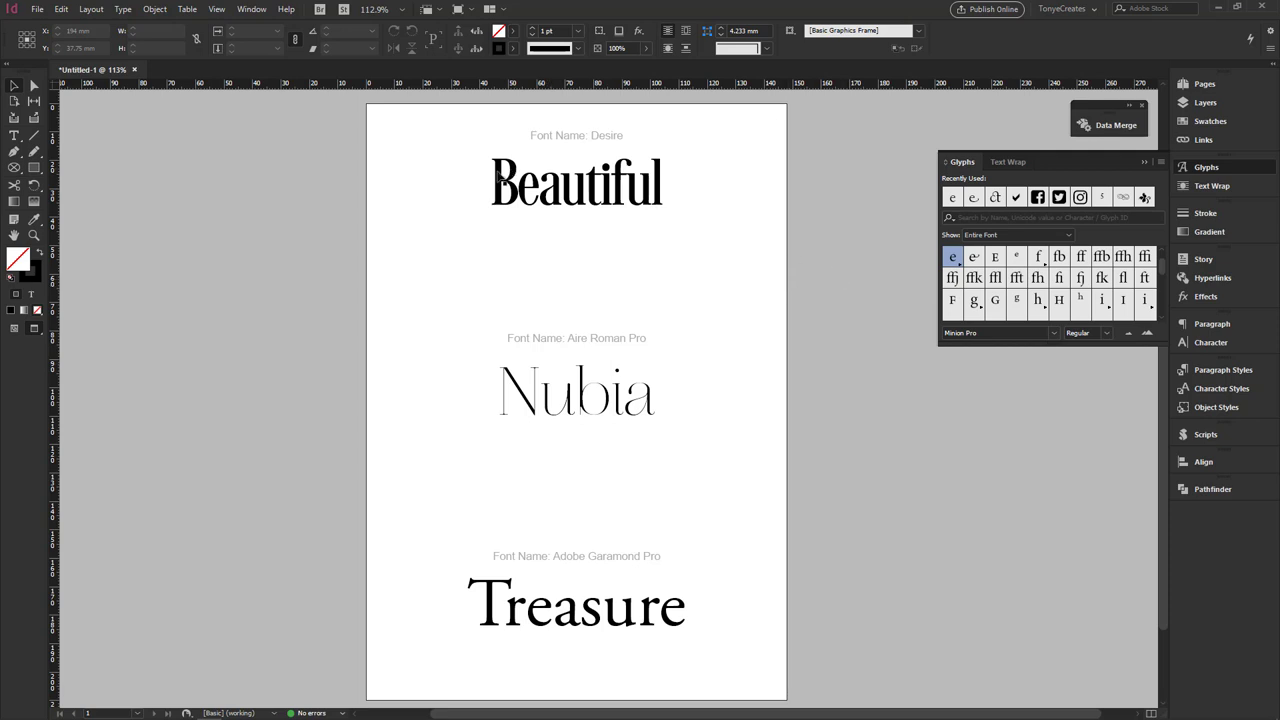
Zoom in on Beautiful, enter its text frame and select the word to work on its letters.
key(ctrl+space)
drag(397, 117, 790, 282)
click(703, 420)
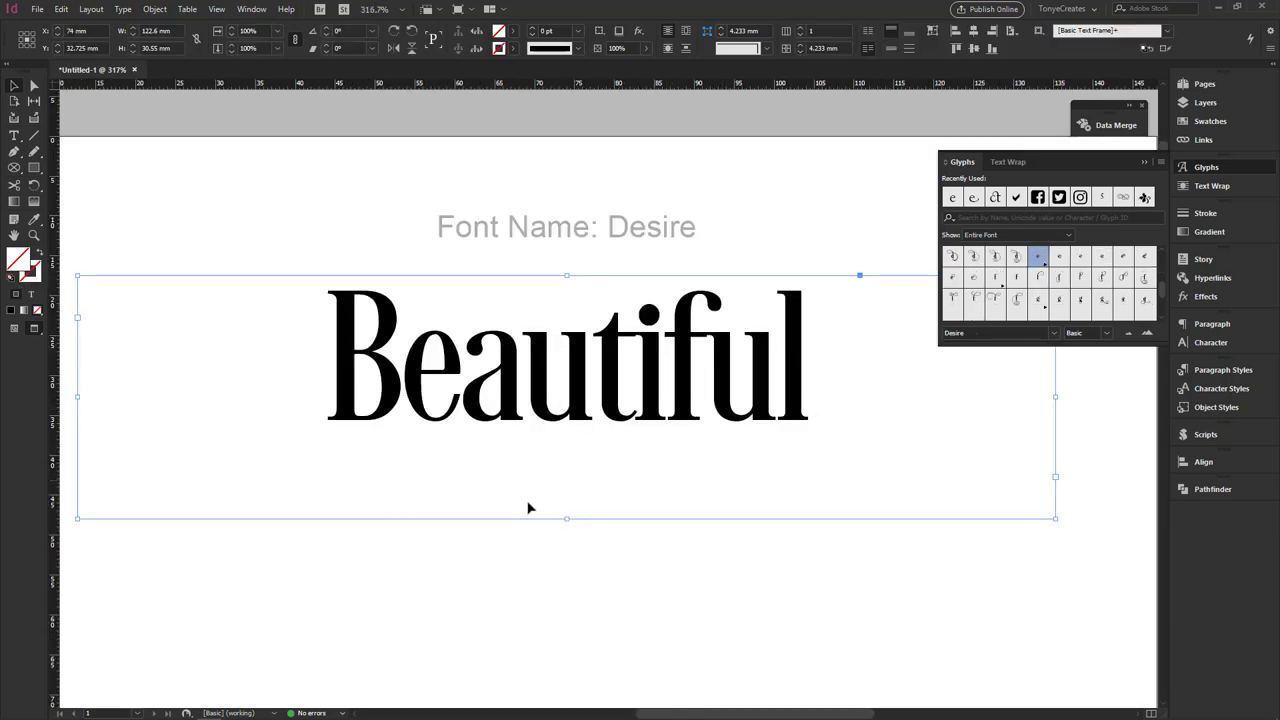
double_click(620, 398)
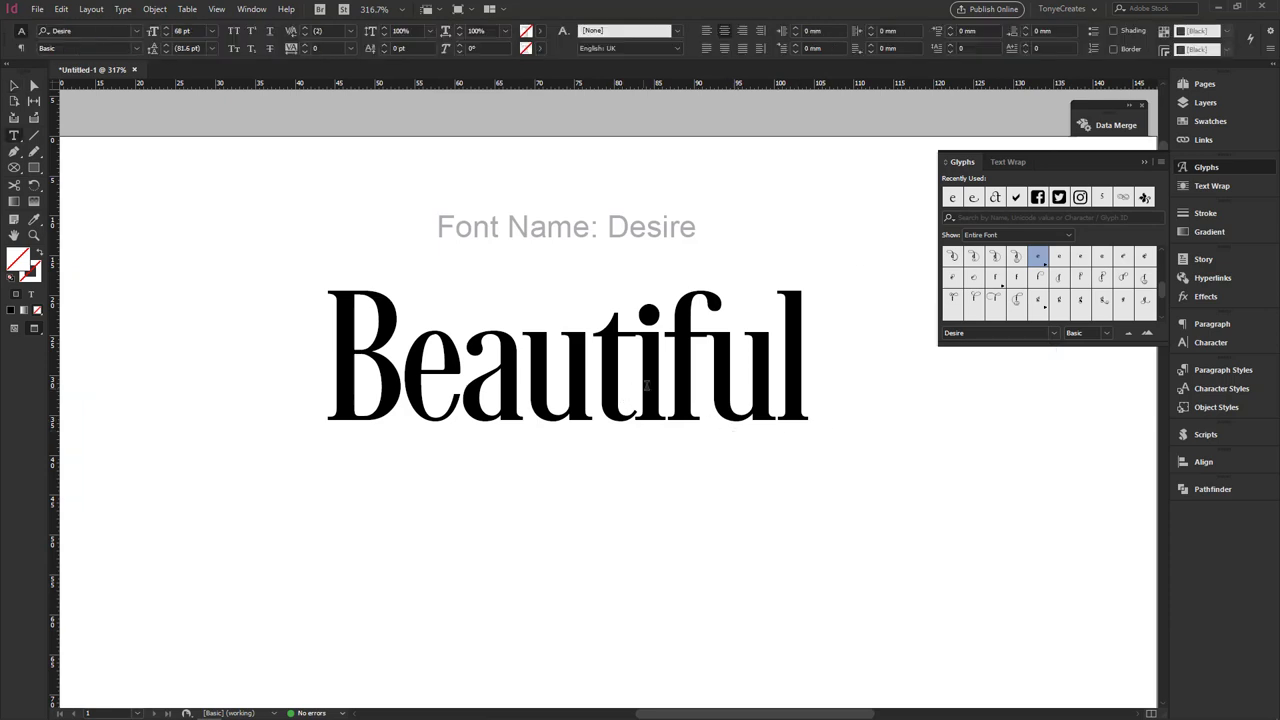
shift+click(330, 380)
drag(735, 380, 885, 384)
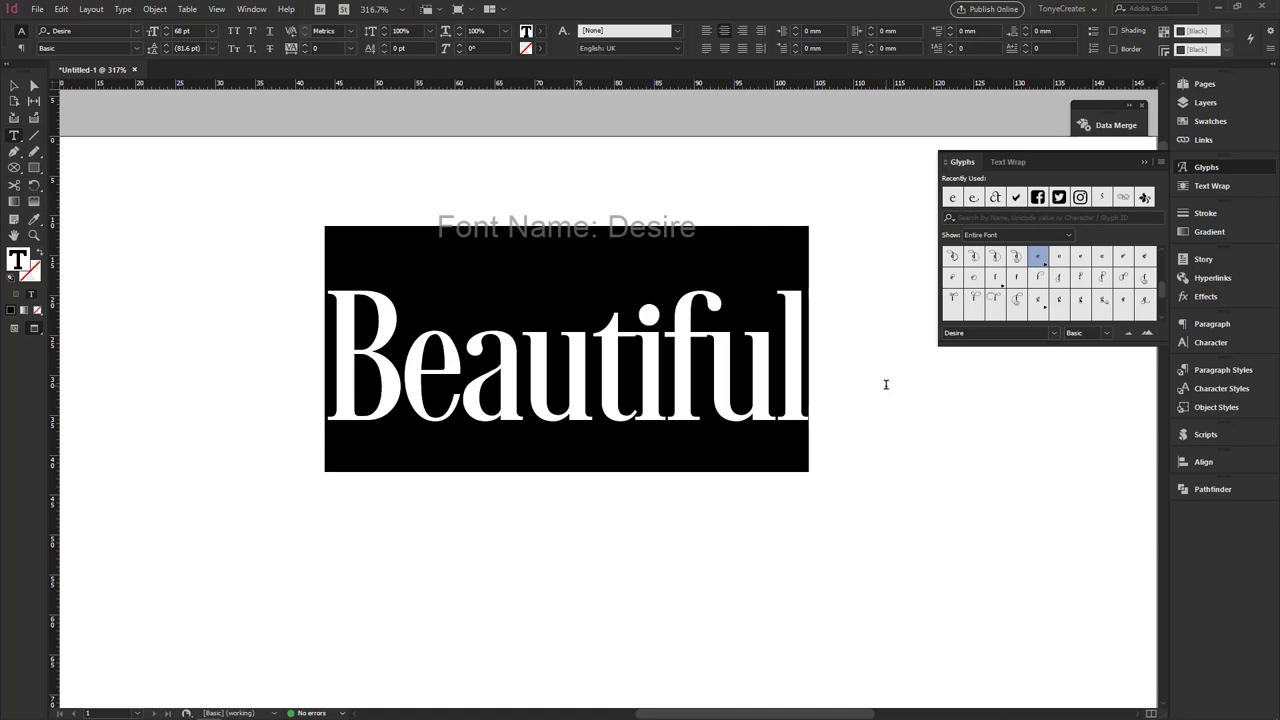
click(430, 392)
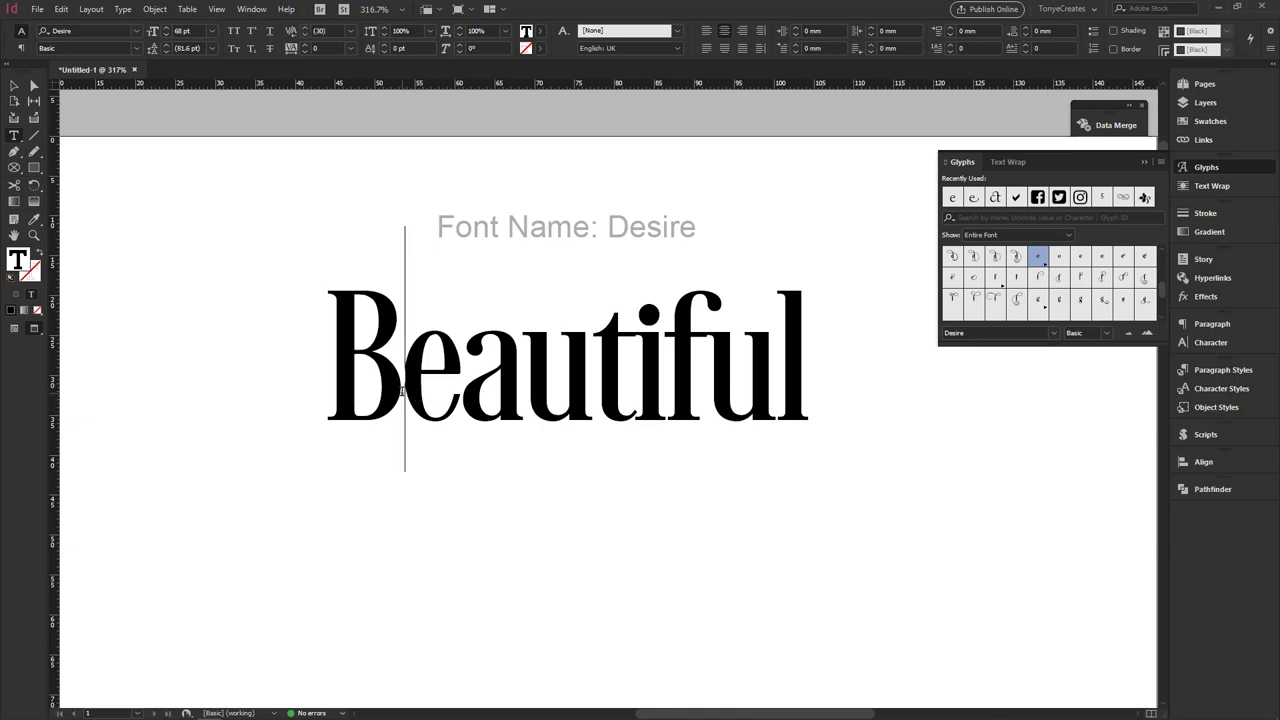
drag(330, 392, 949, 380)
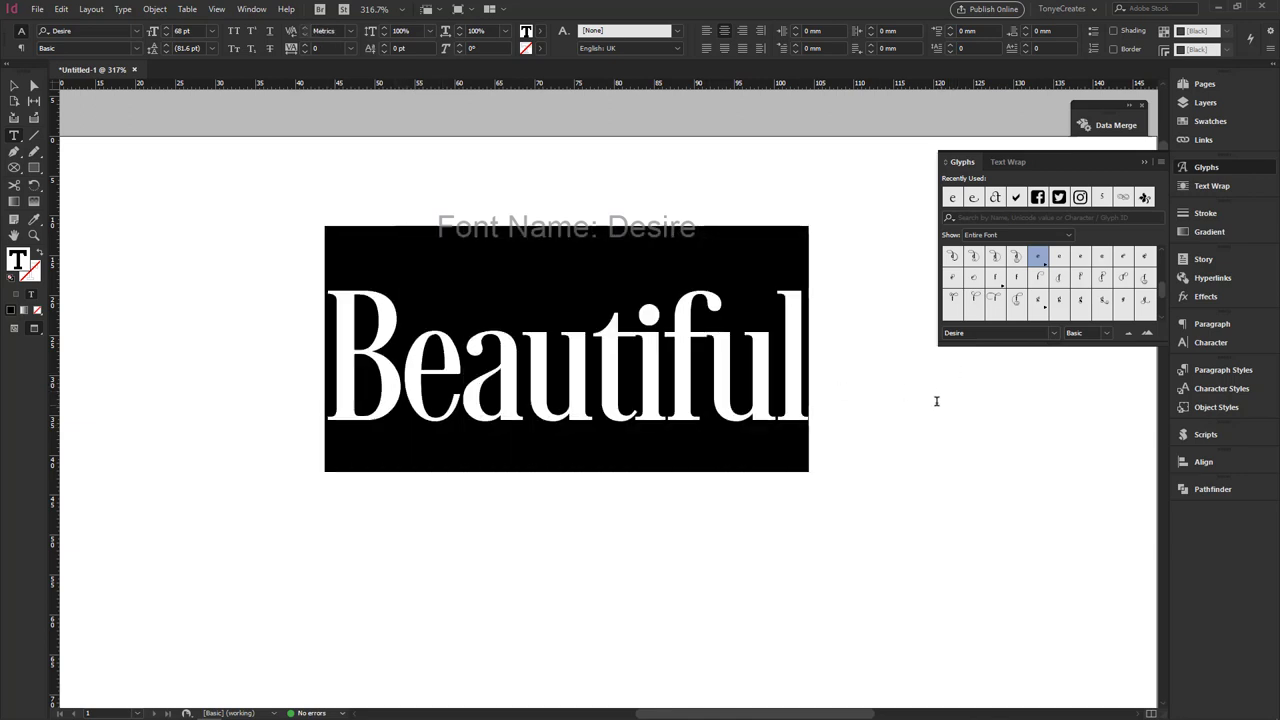
click(706, 390)
Reopen the Desire Glyphs panel and drag it taller to show more glyph rows.
click(1145, 162)
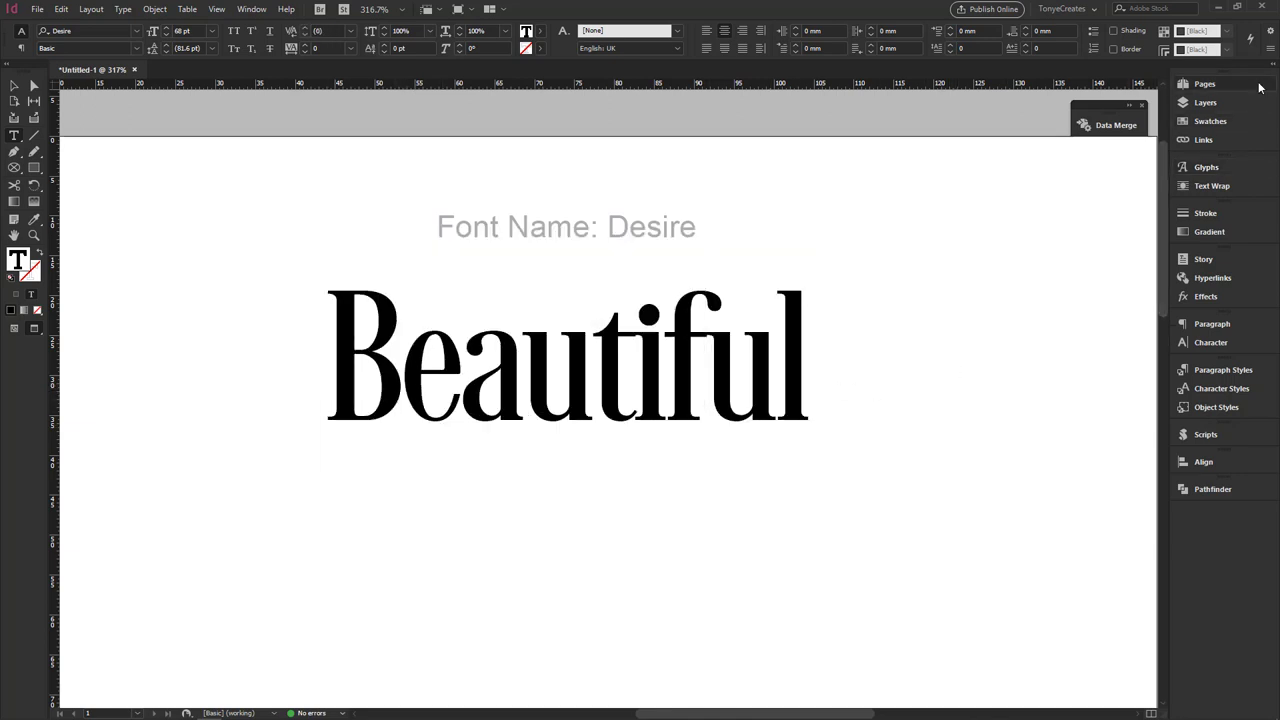
click(1206, 167)
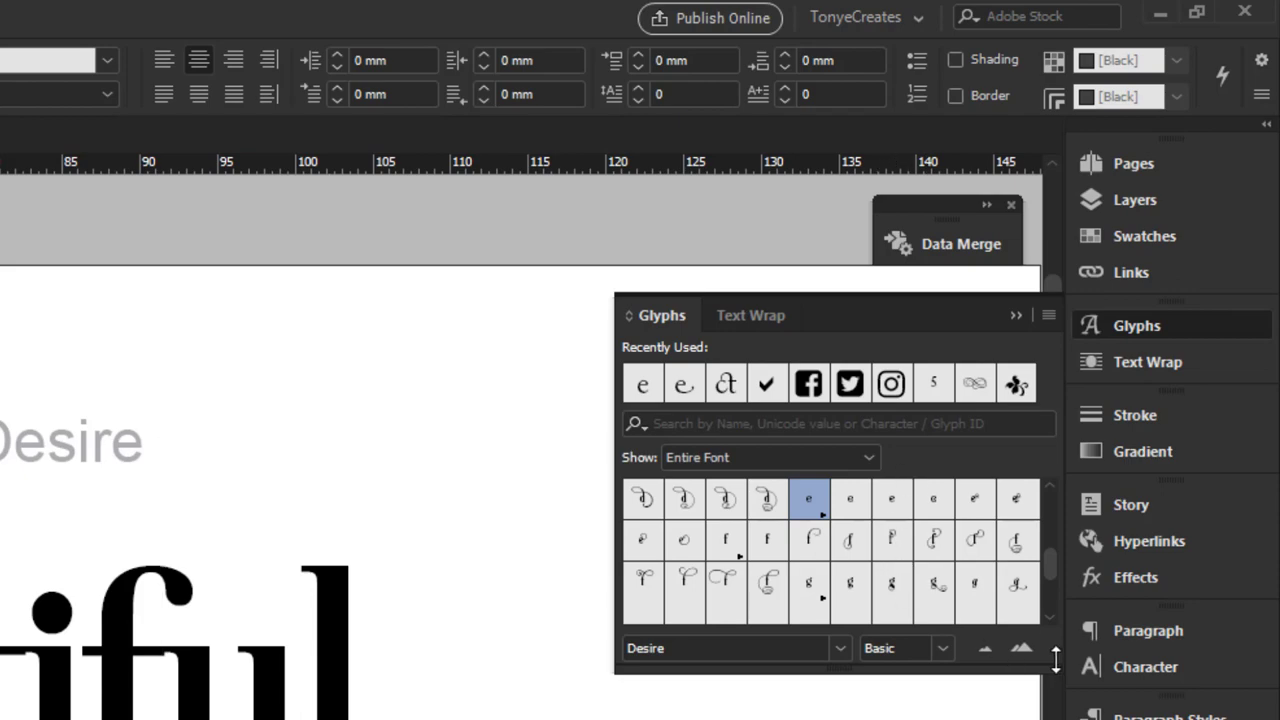
drag(1055, 660, 1055, 719)
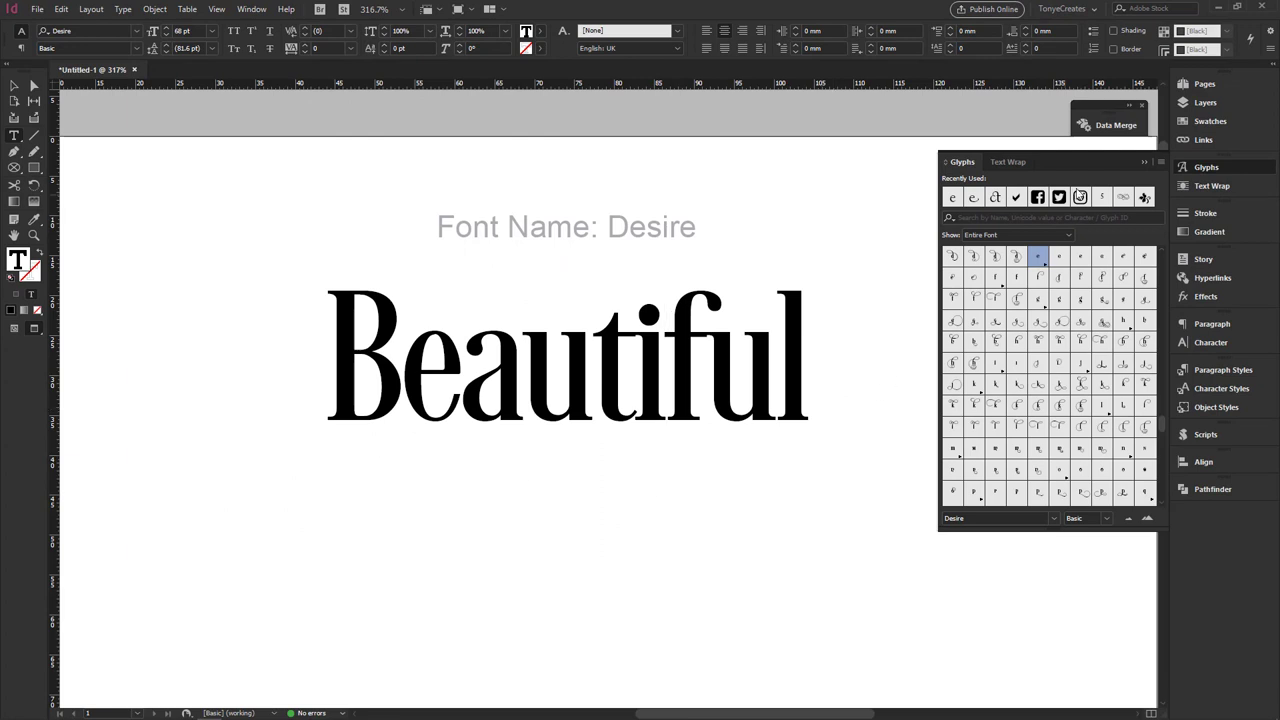
Check where Glyphs is opened from under Window > Type & Tables, choosing nothing.
click(251, 9)
mouse_move(333, 352)
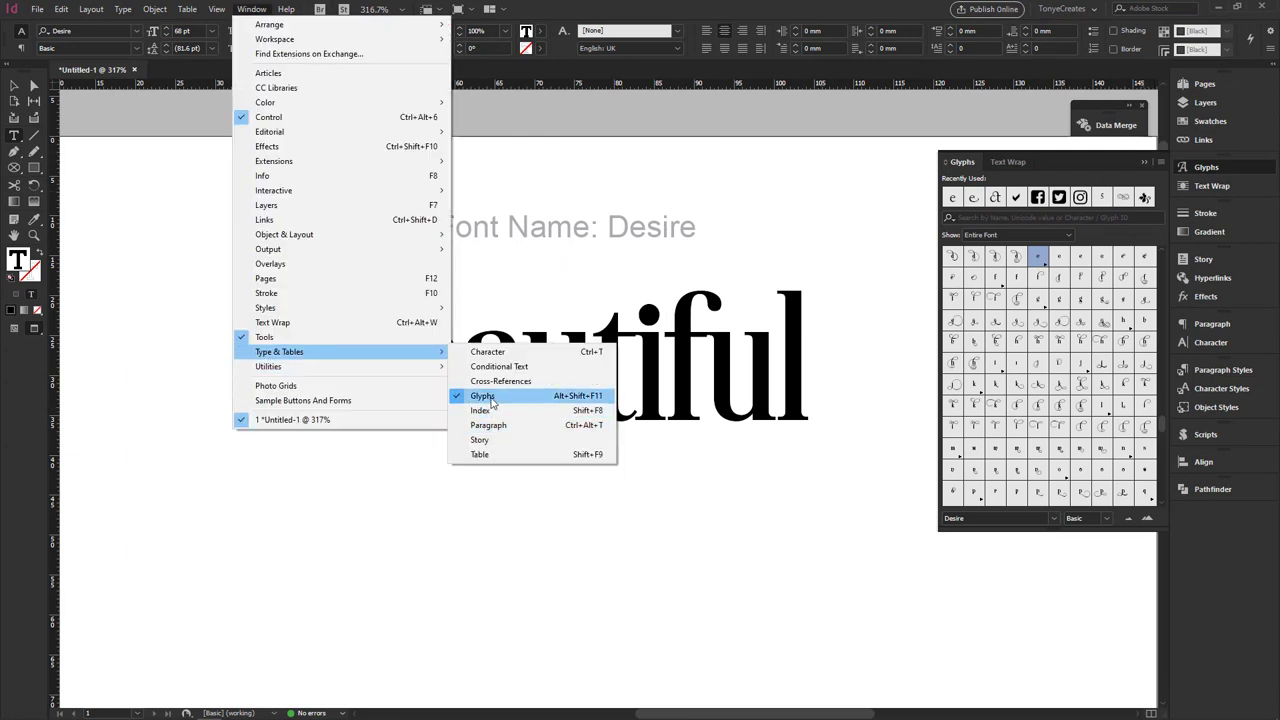
click(750, 386)
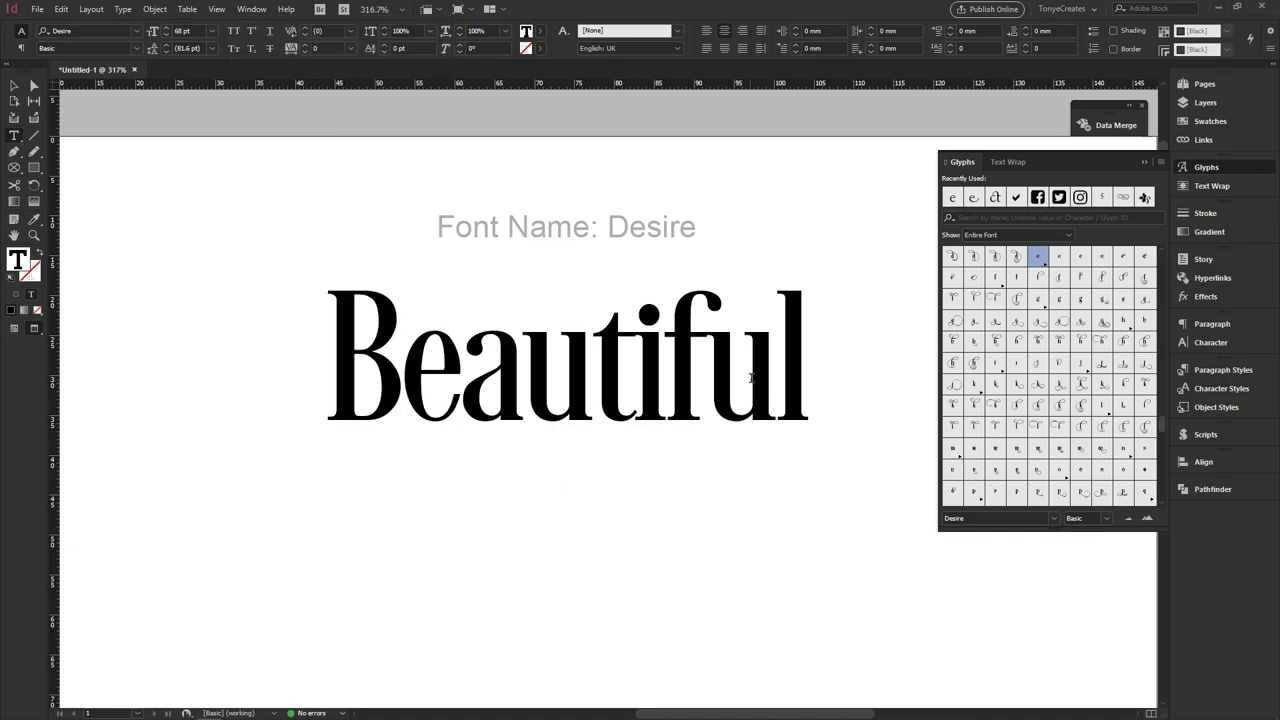
drag(326, 360, 420, 367)
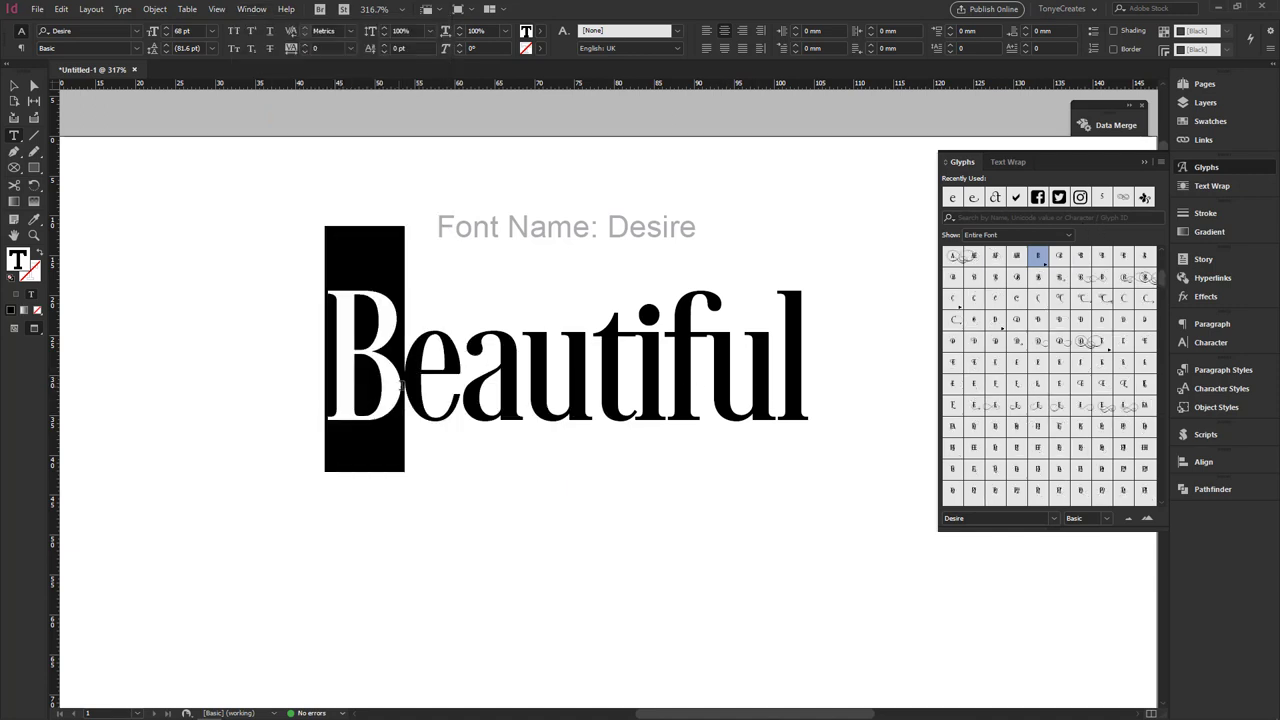
click(1266, 50)
mouse_move(1080, 52)
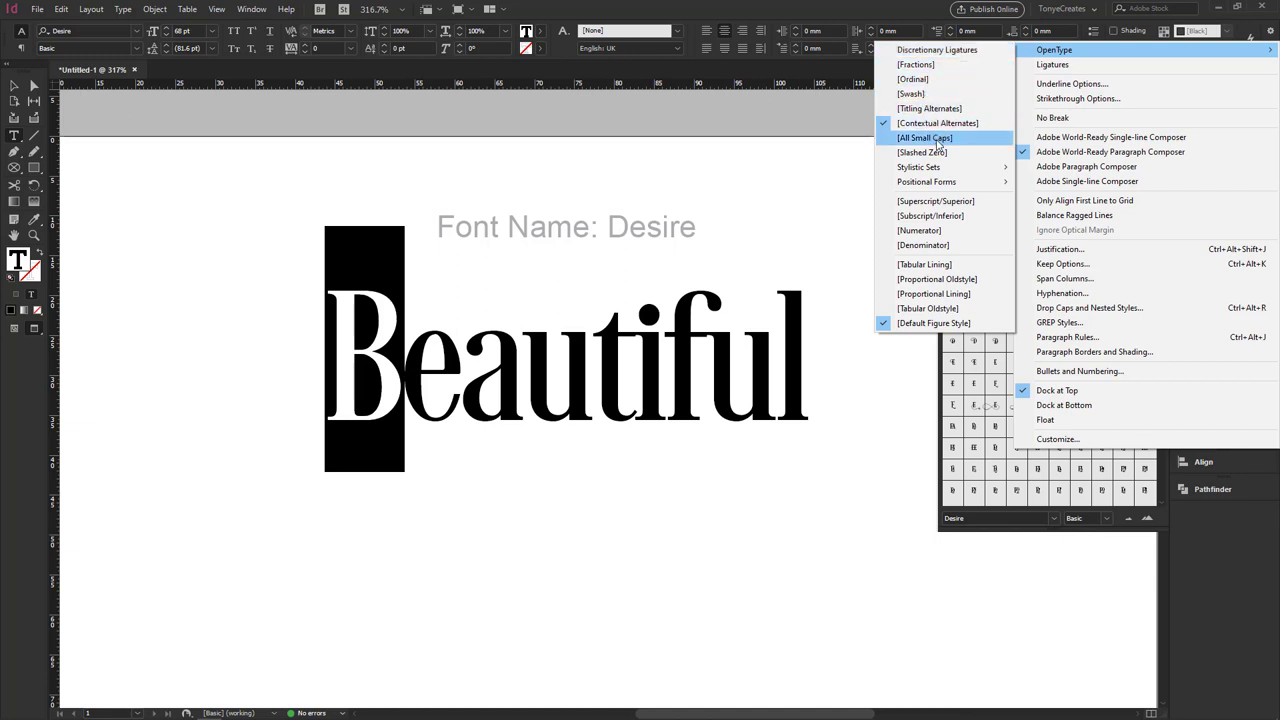
mouse_move(945, 170)
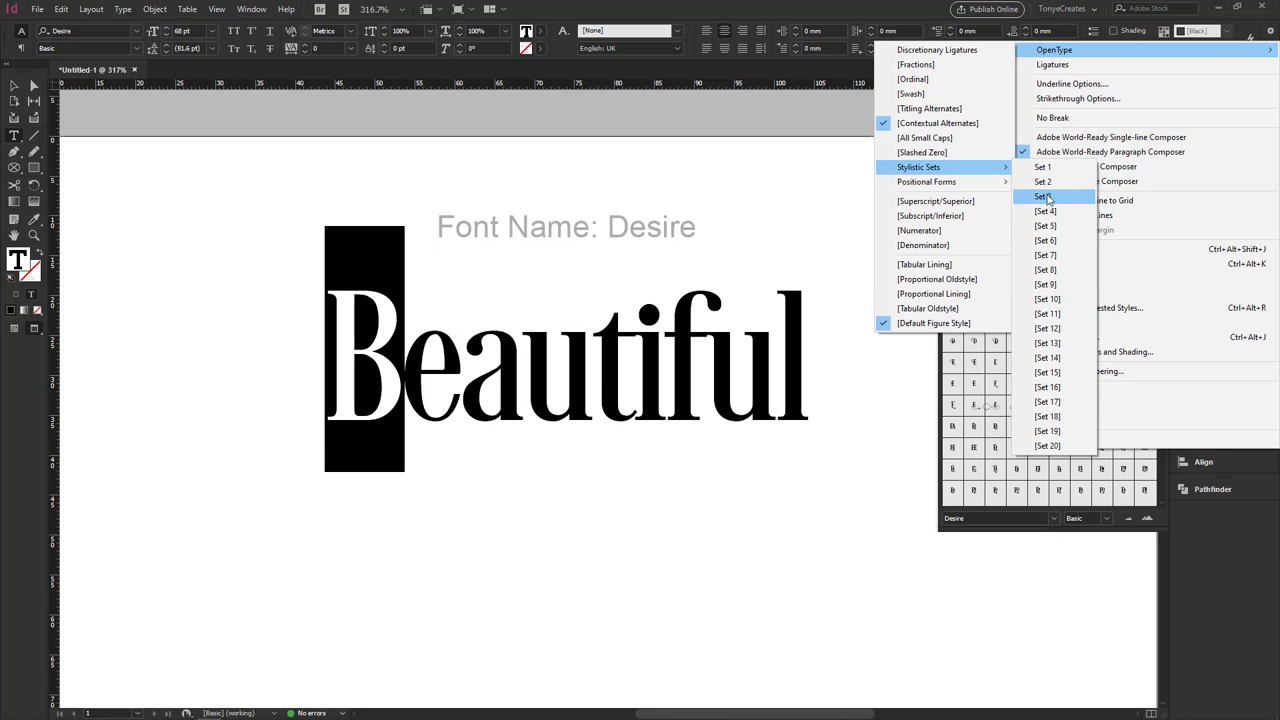
click(866, 8)
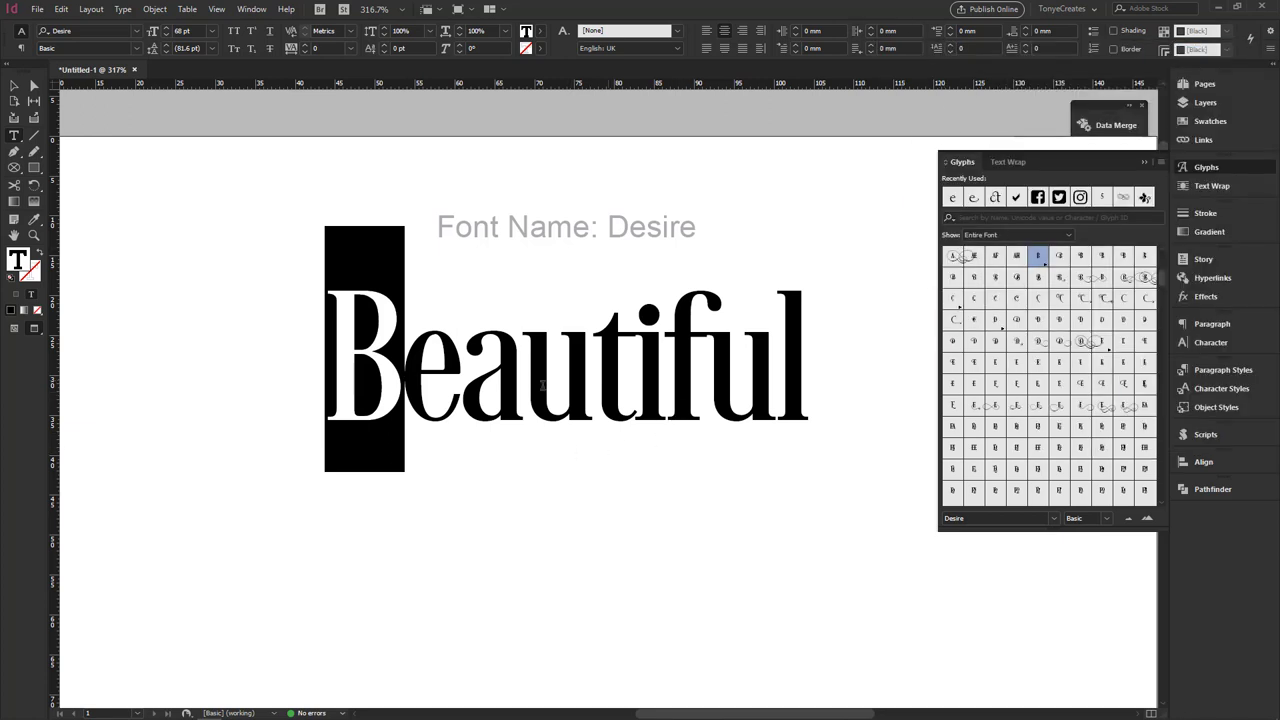
Select the capital B and set the Glyphs panel to show Alternates for Selection.
drag(340, 398, 413, 394)
click(1069, 235)
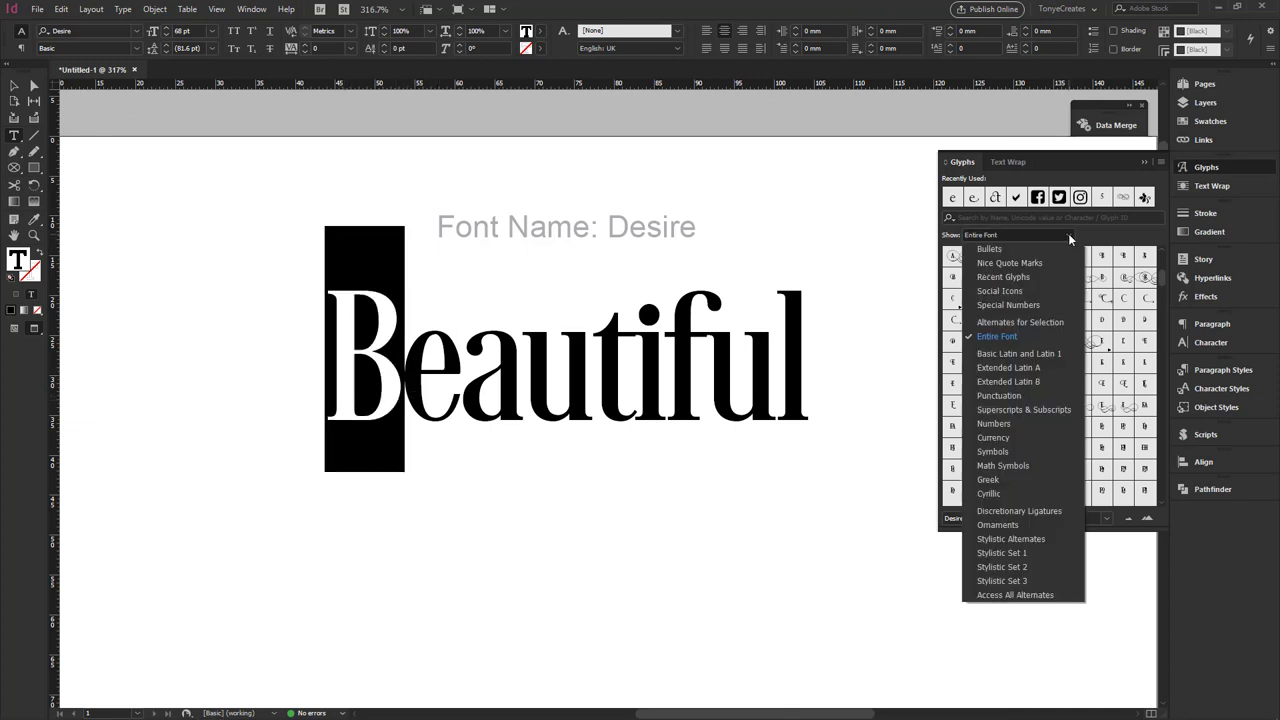
click(1030, 322)
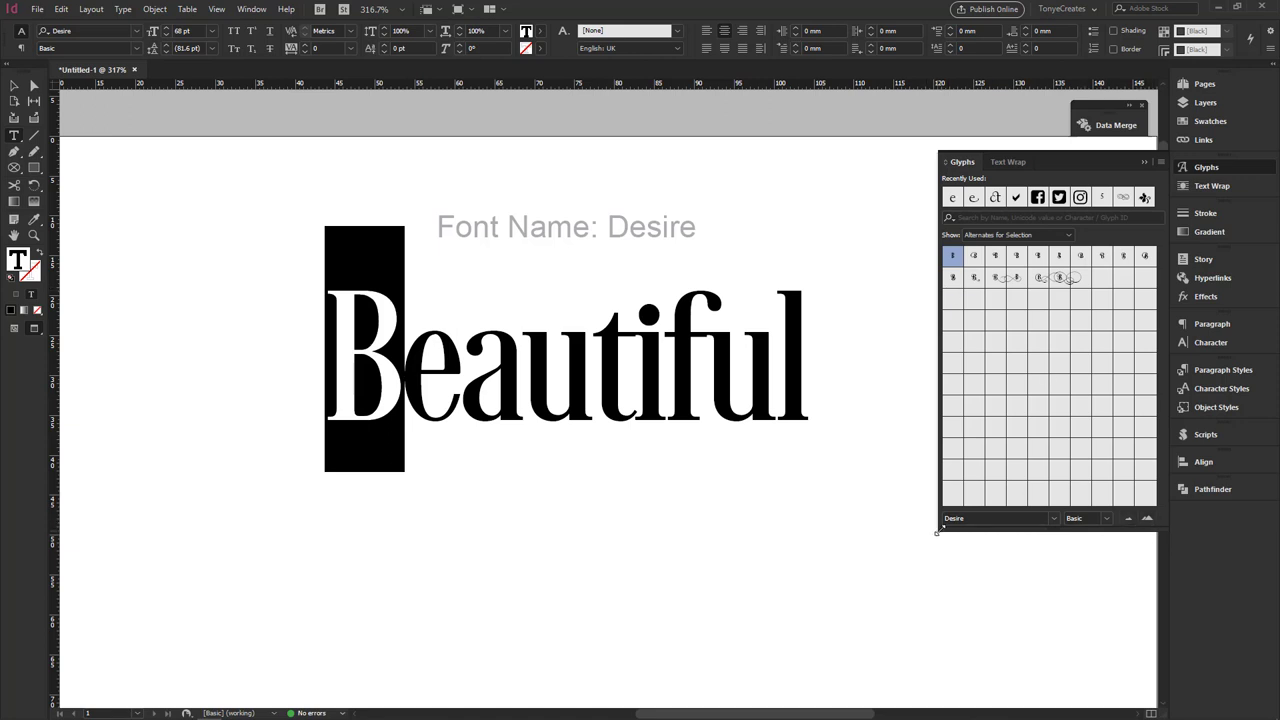
Enlarge the Glyphs panel and its previews to three large columns, scrolling to the swash B versions.
drag(938, 530, 933, 597)
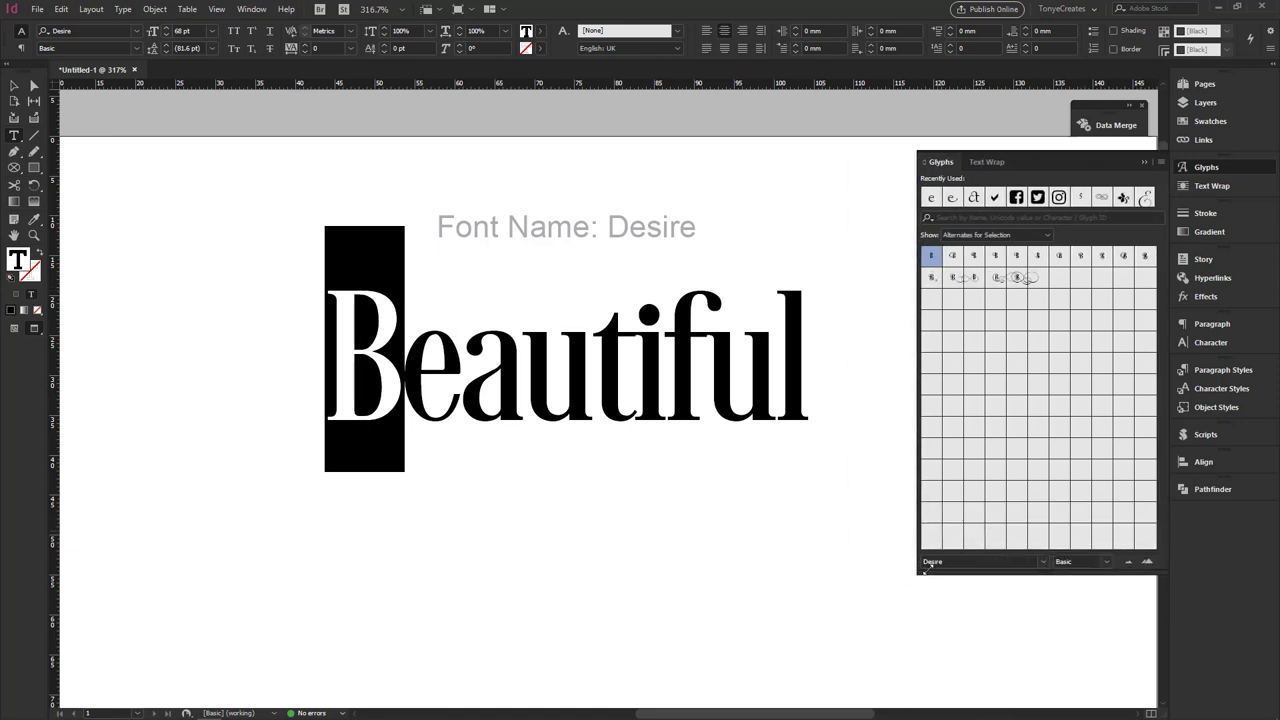
click(1147, 563)
click(1147, 563)
click(1148, 564)
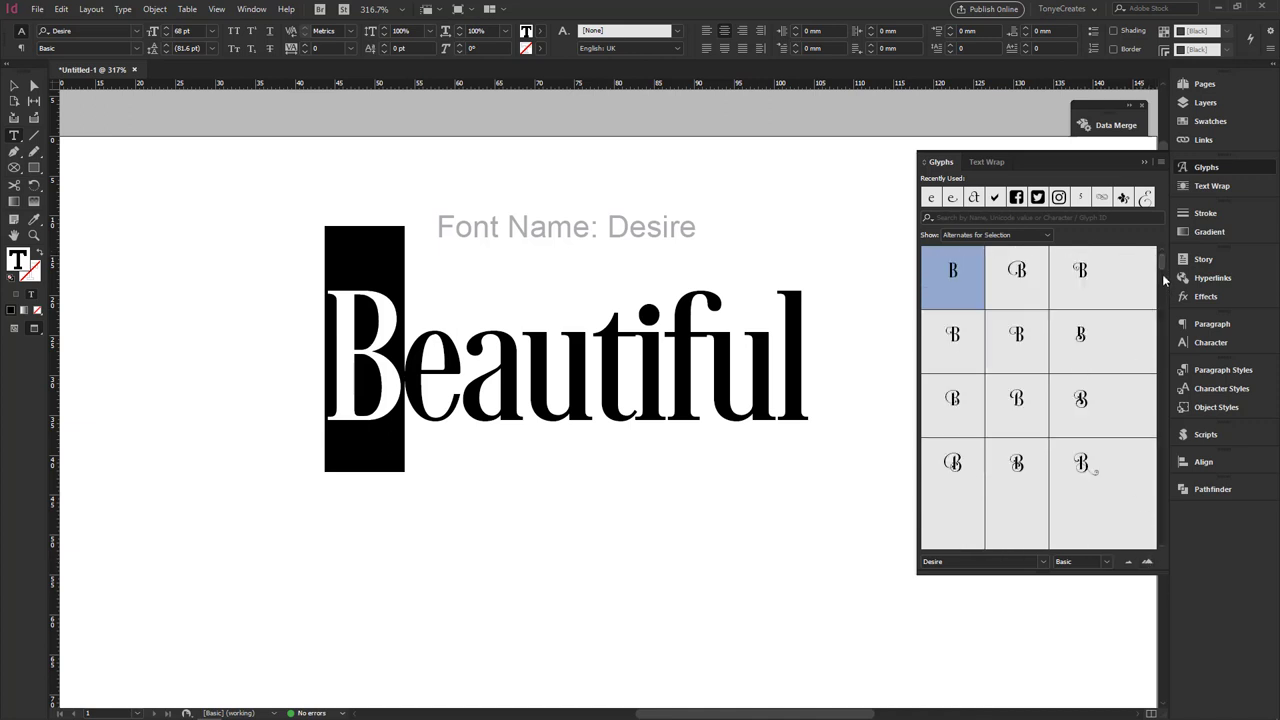
scroll(1164, 284, down, 2)
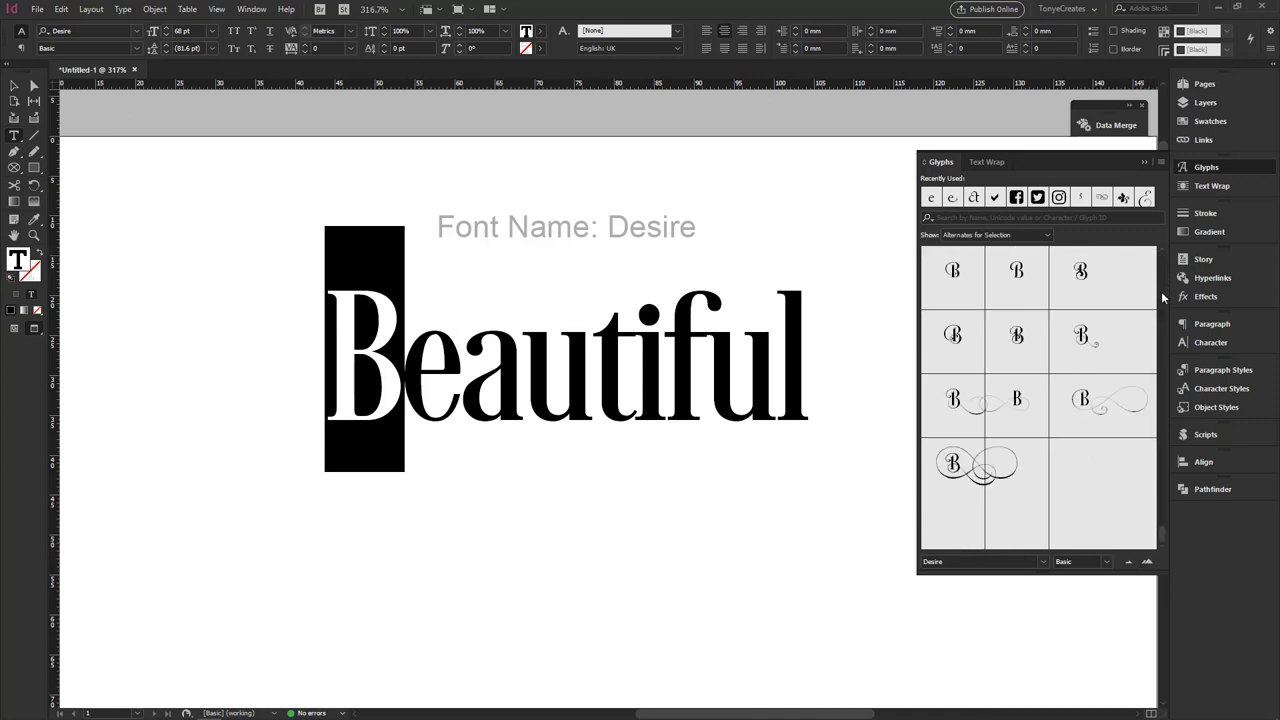
Apply the large flourished swash B, then swash alternates for Beautiful's final l and its i.
double_click(962, 474)
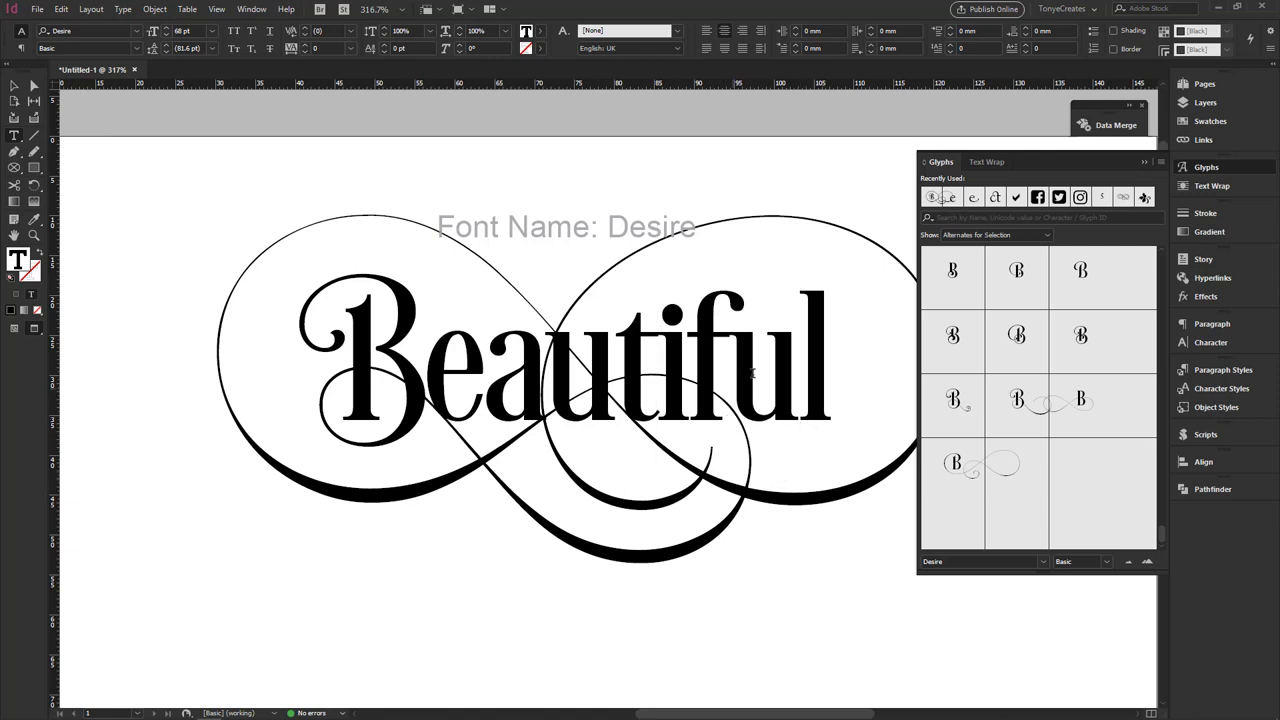
drag(812, 384, 842, 377)
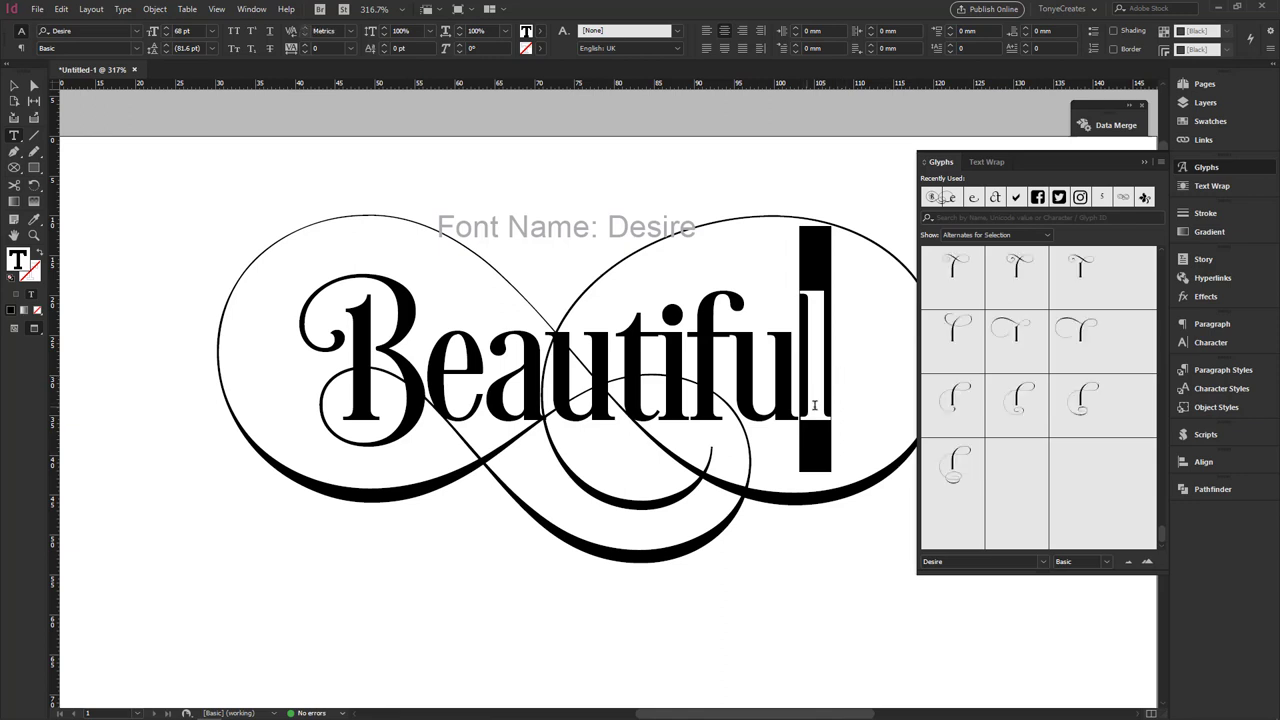
double_click(1078, 285)
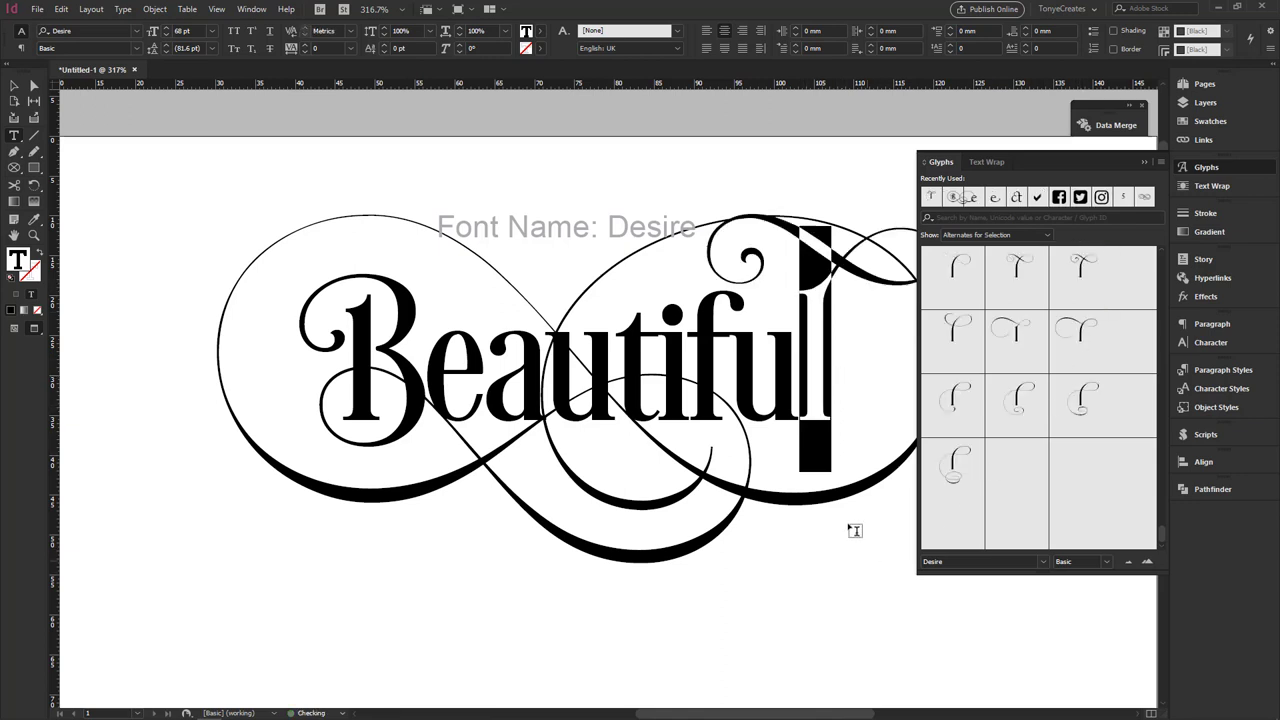
drag(662, 386, 692, 378)
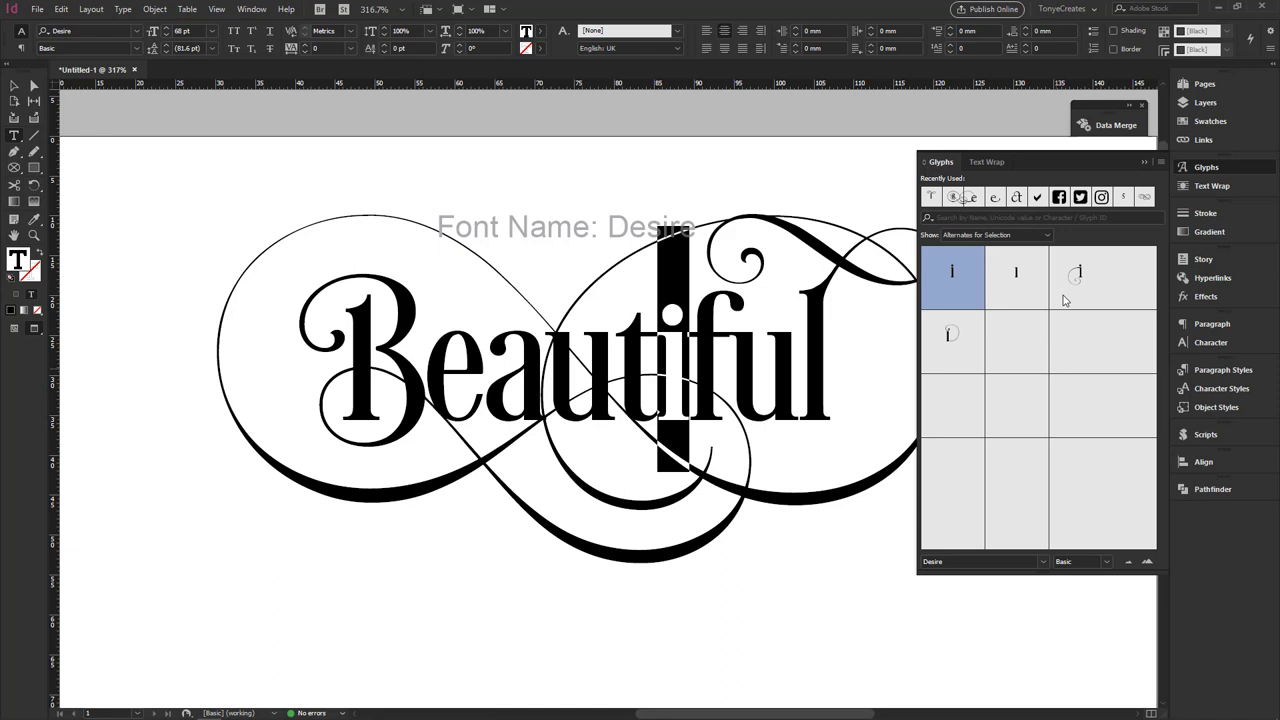
double_click(1078, 287)
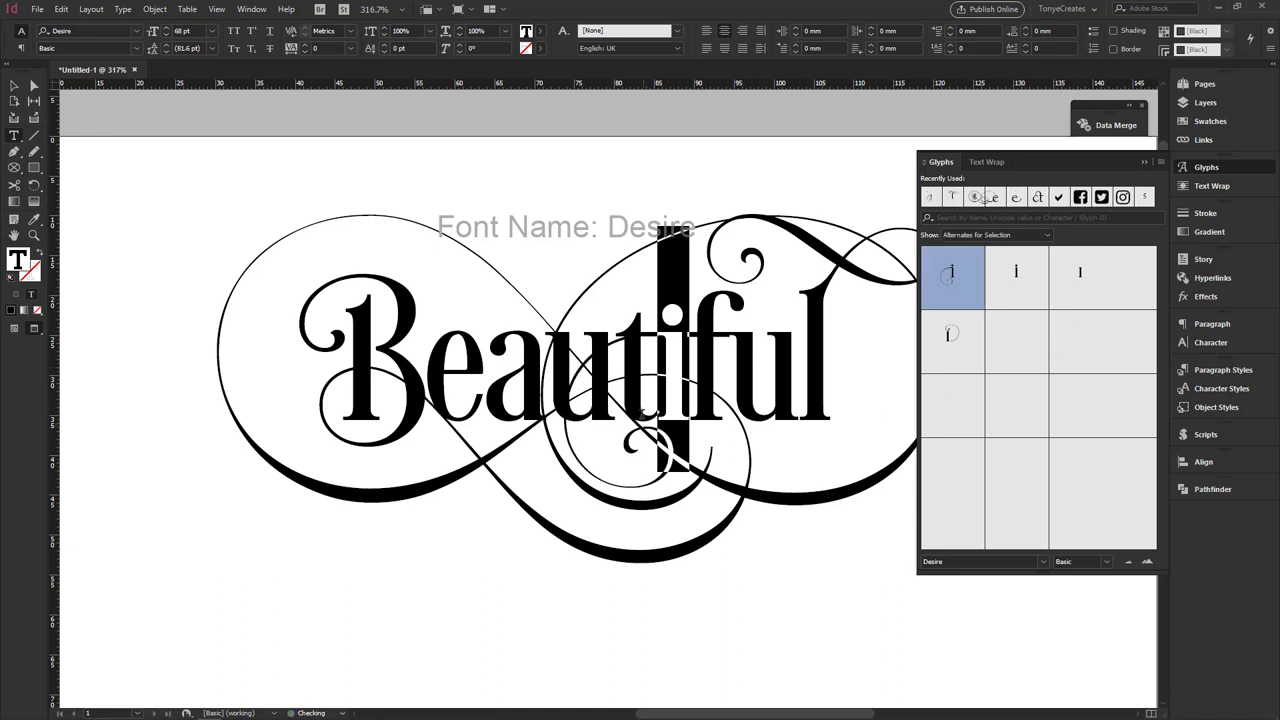
click(640, 410)
Fit the Beautiful frame to its content, shift it slightly right, and scroll down to Nubia.
click(14, 85)
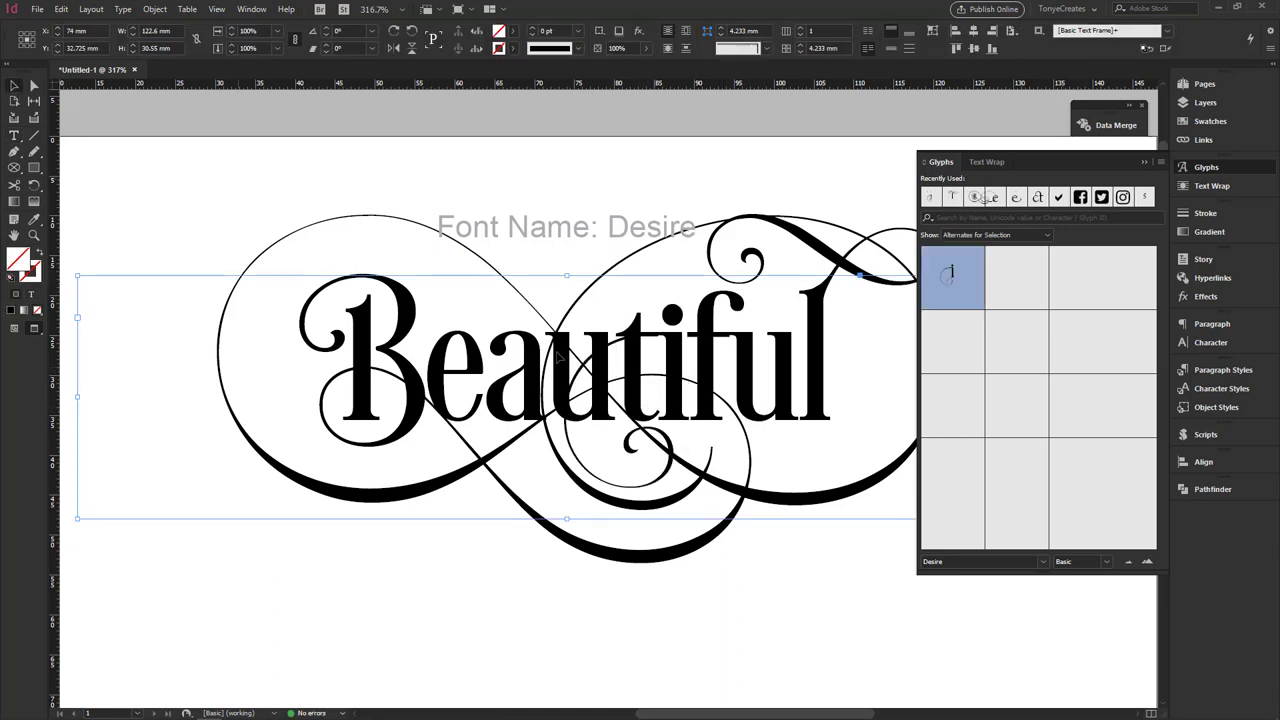
key(ctrl+minus)
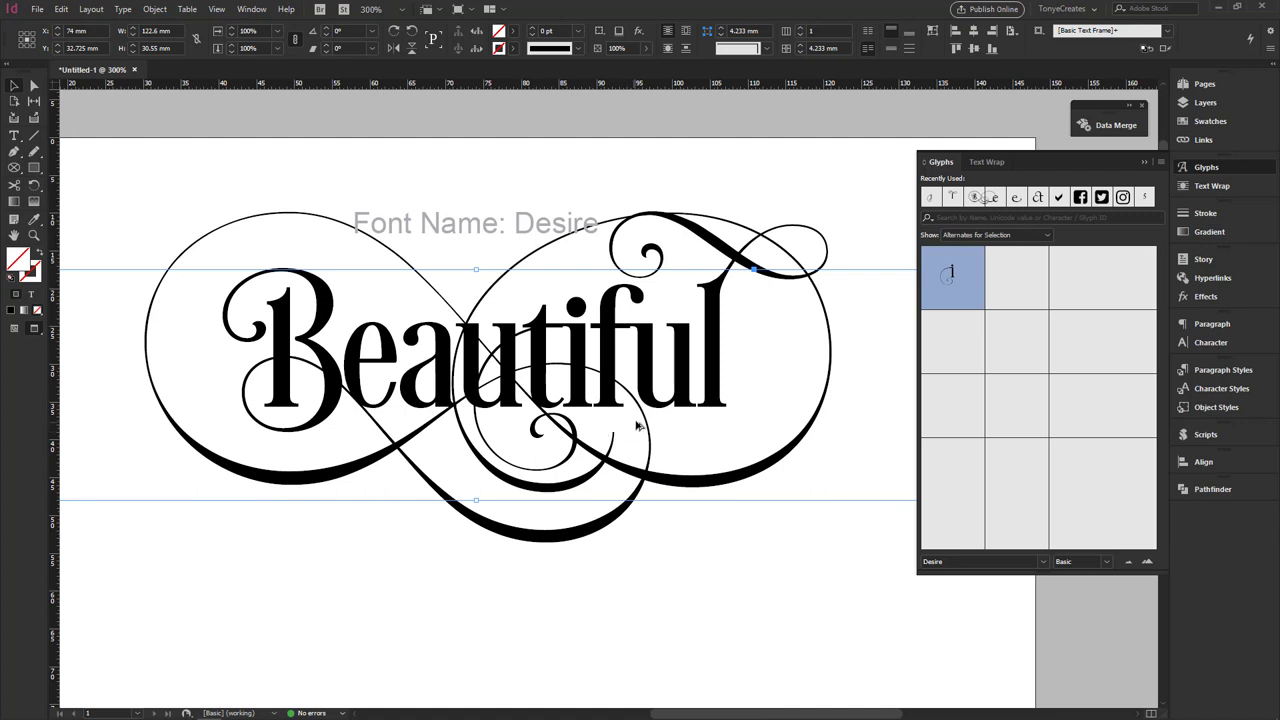
key(ctrl+alt+c)
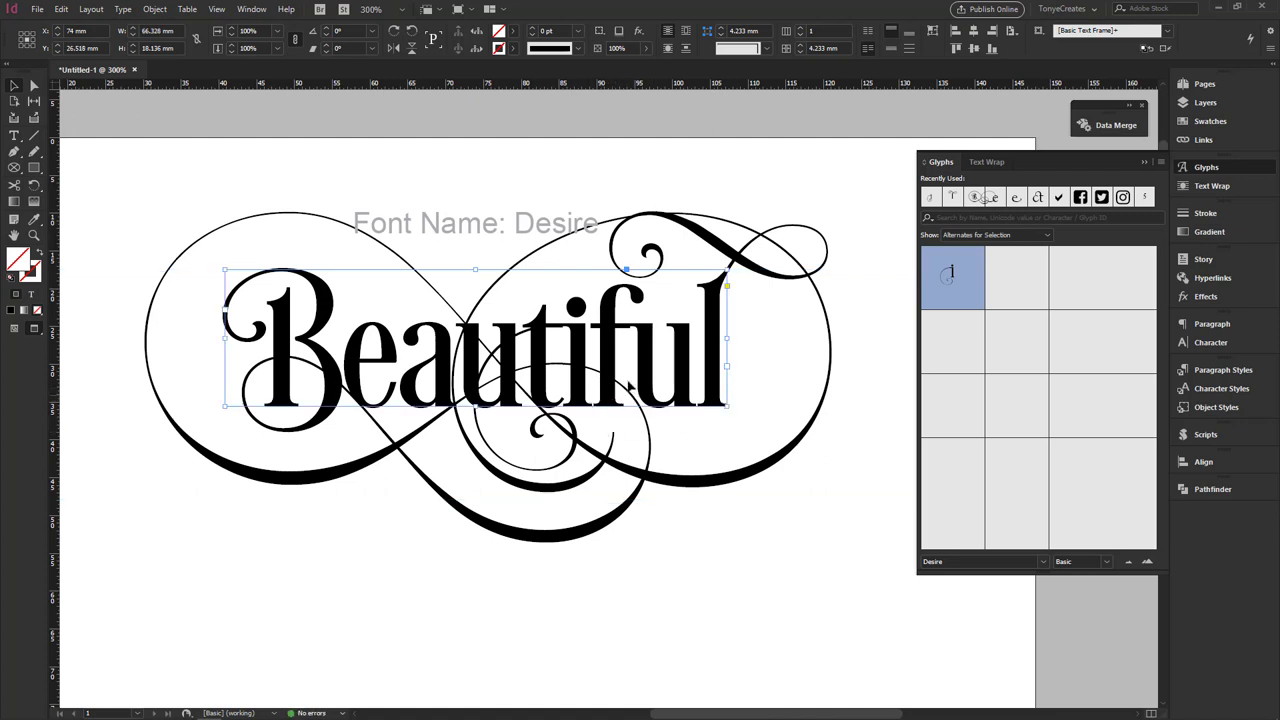
key(ctrl+minus)
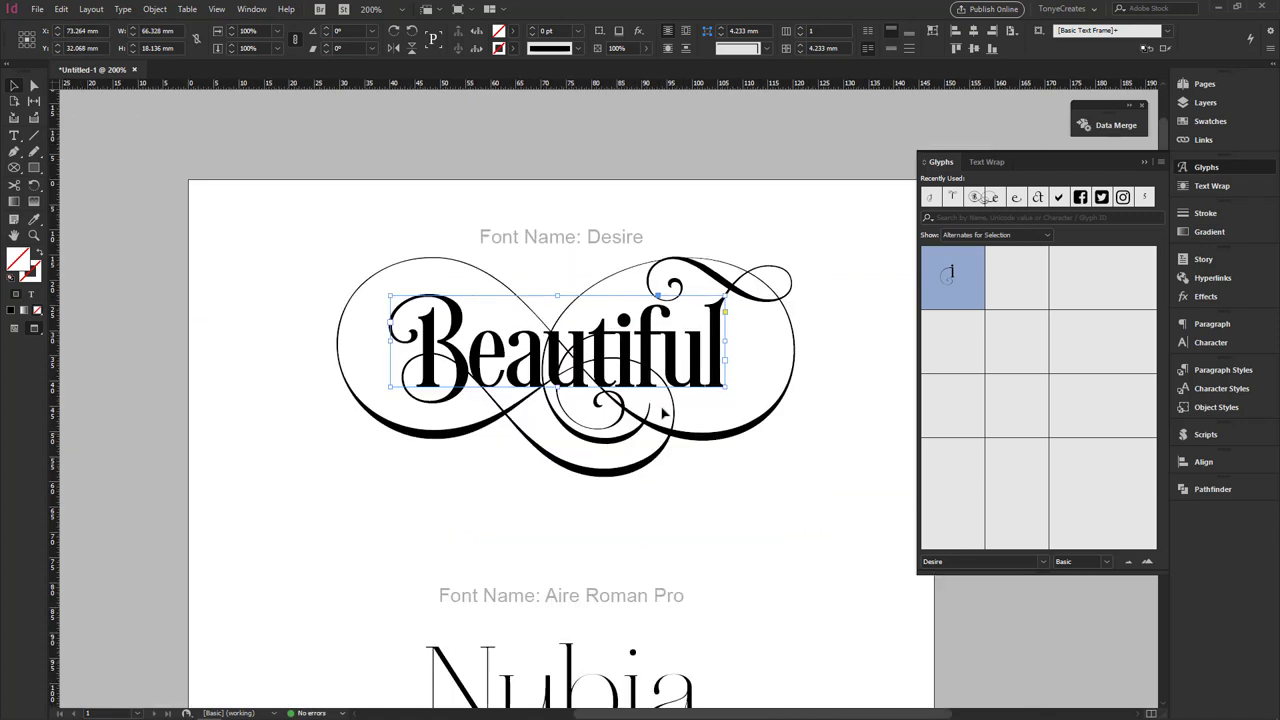
drag(668, 369, 680, 369)
click(711, 511)
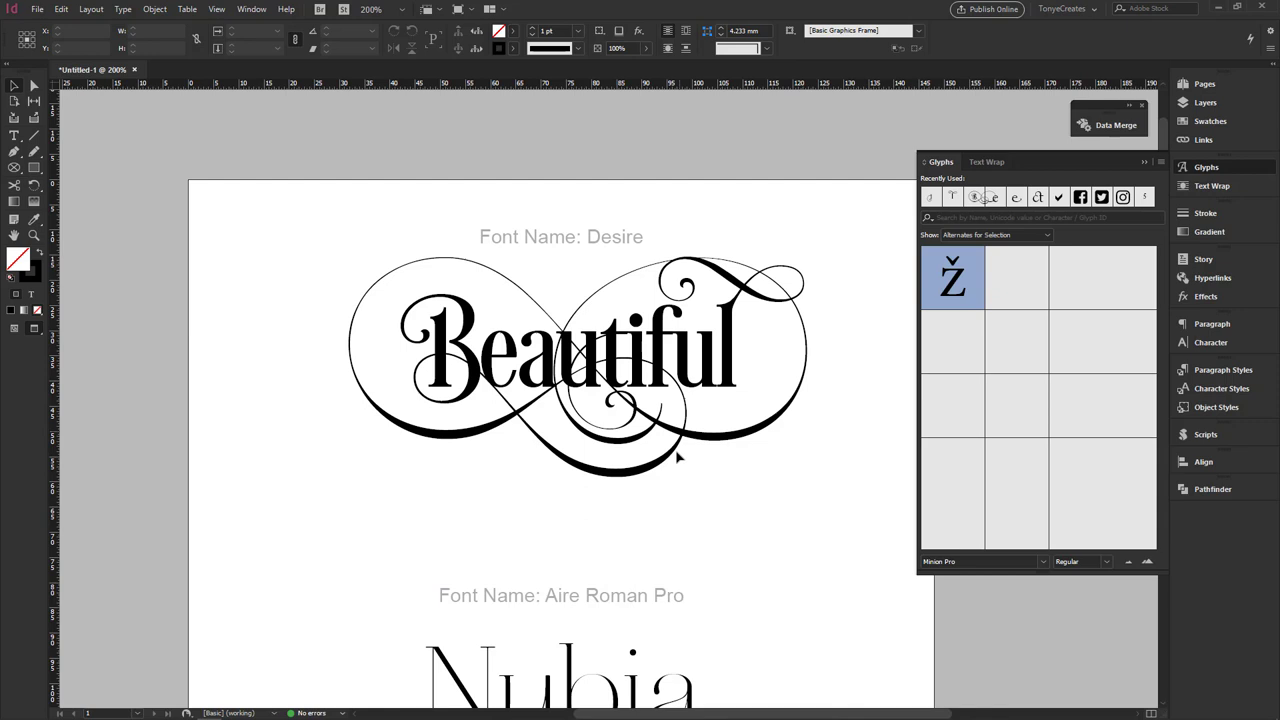
scroll(620, 526, down, 5)
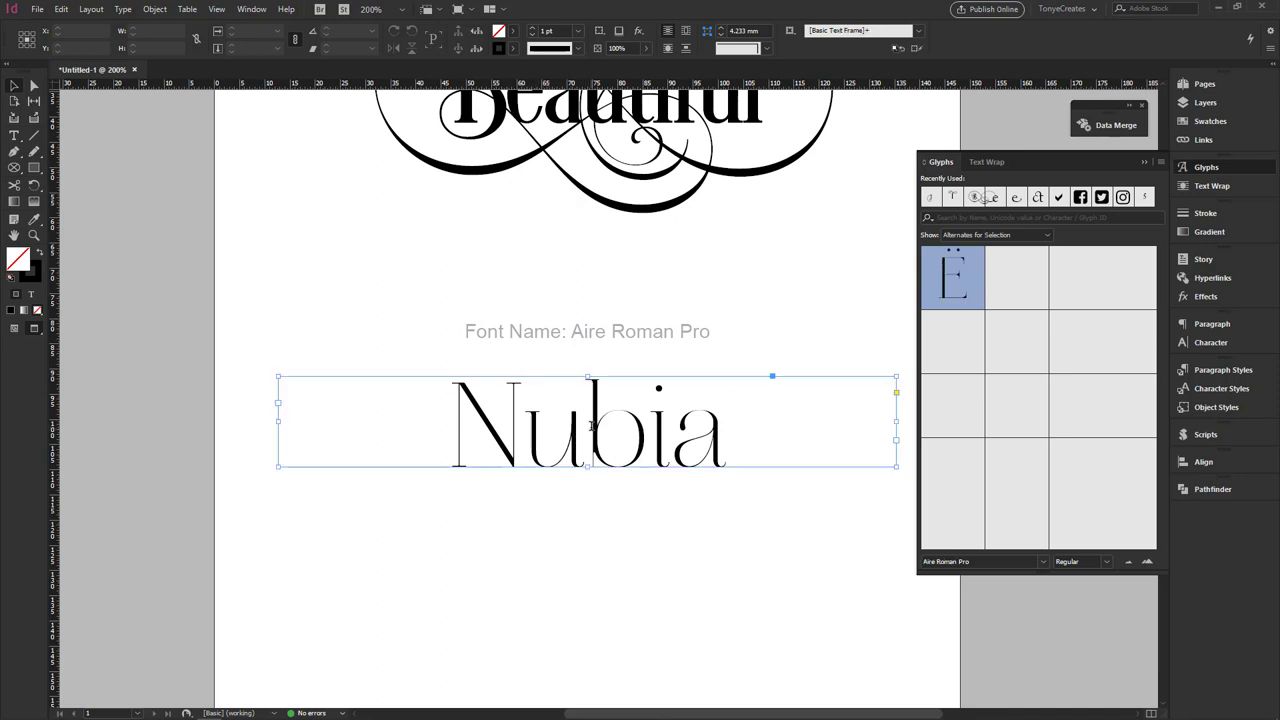
double_click(592, 436)
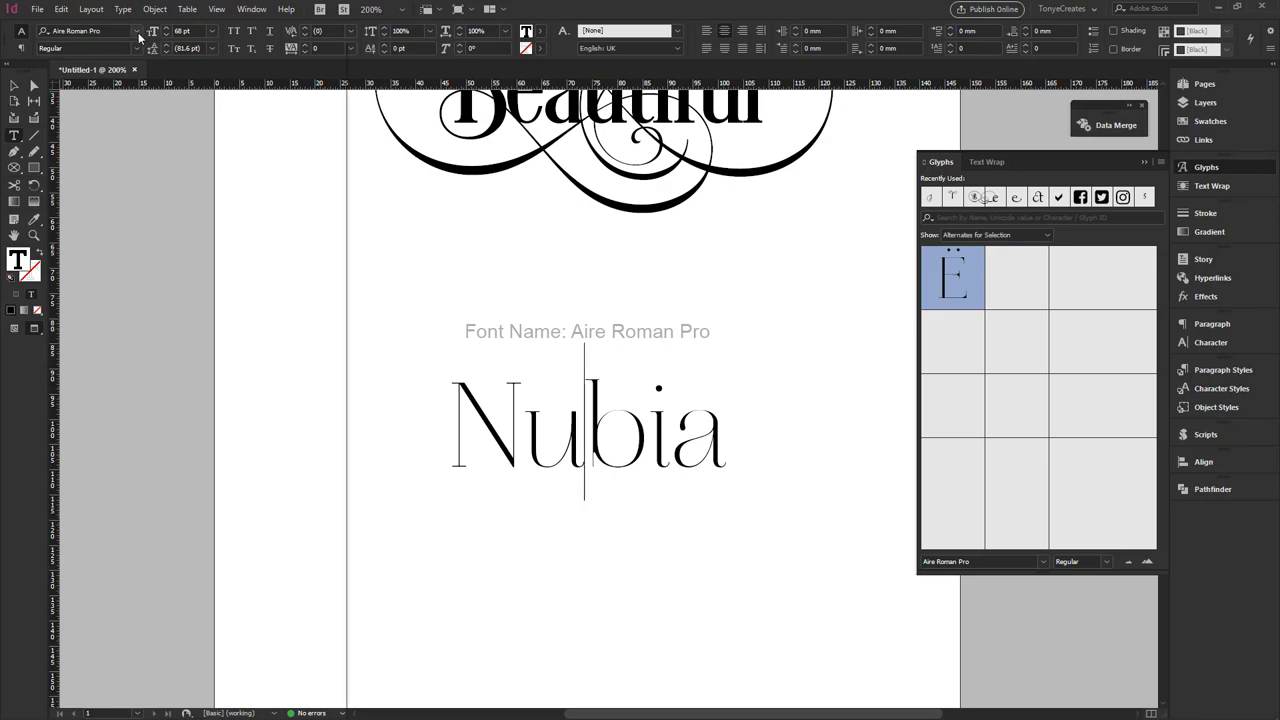
click(137, 32)
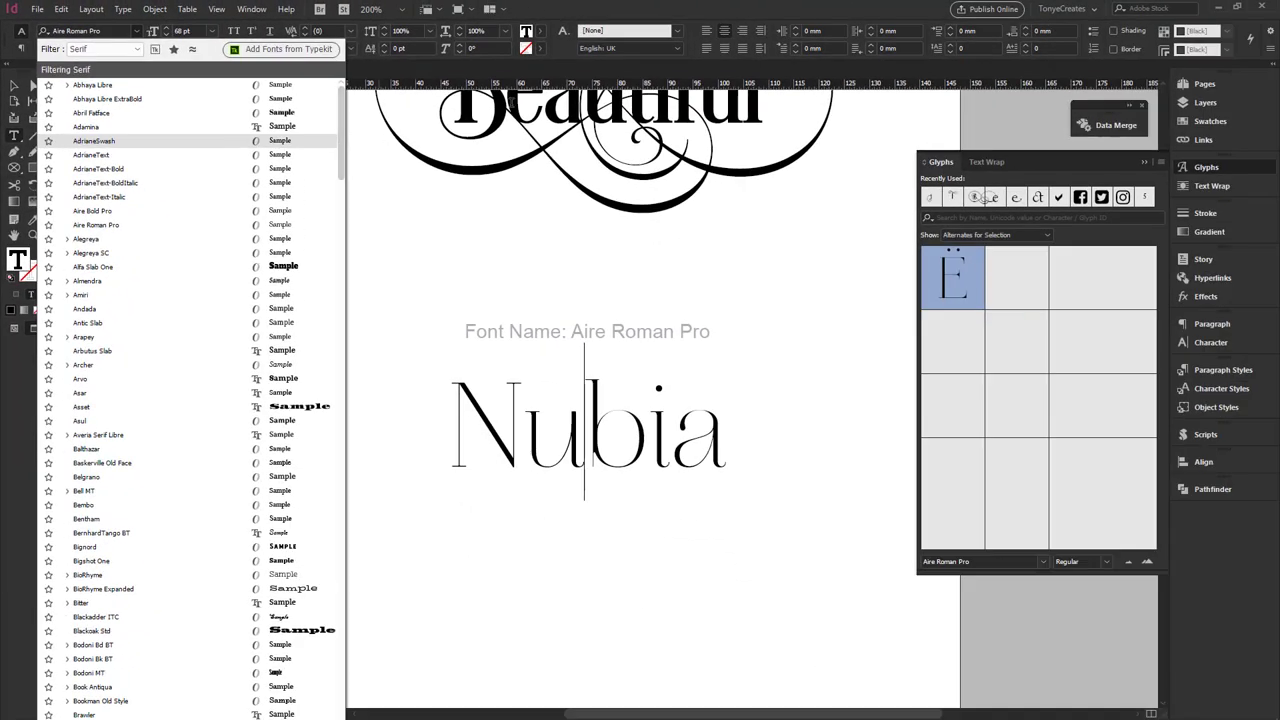
click(736, 10)
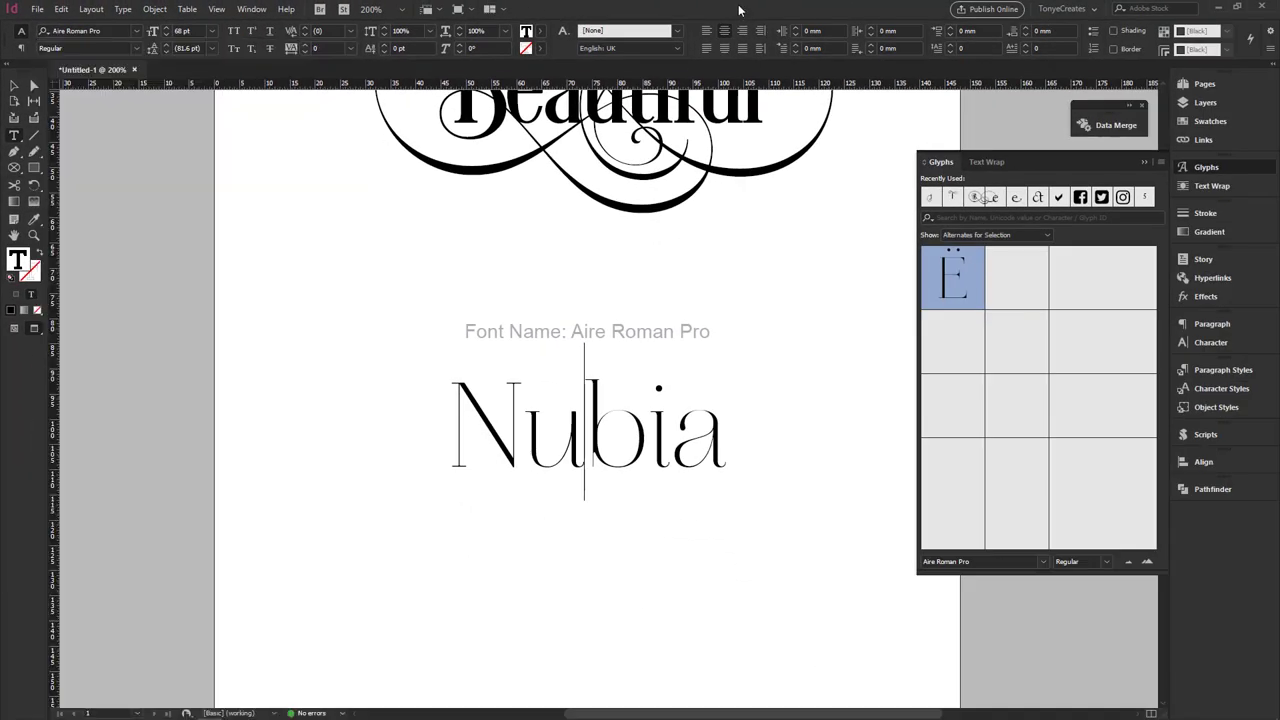
Select Nubia's u, then its b, to preview their alternates without applying any.
drag(586, 440, 534, 431)
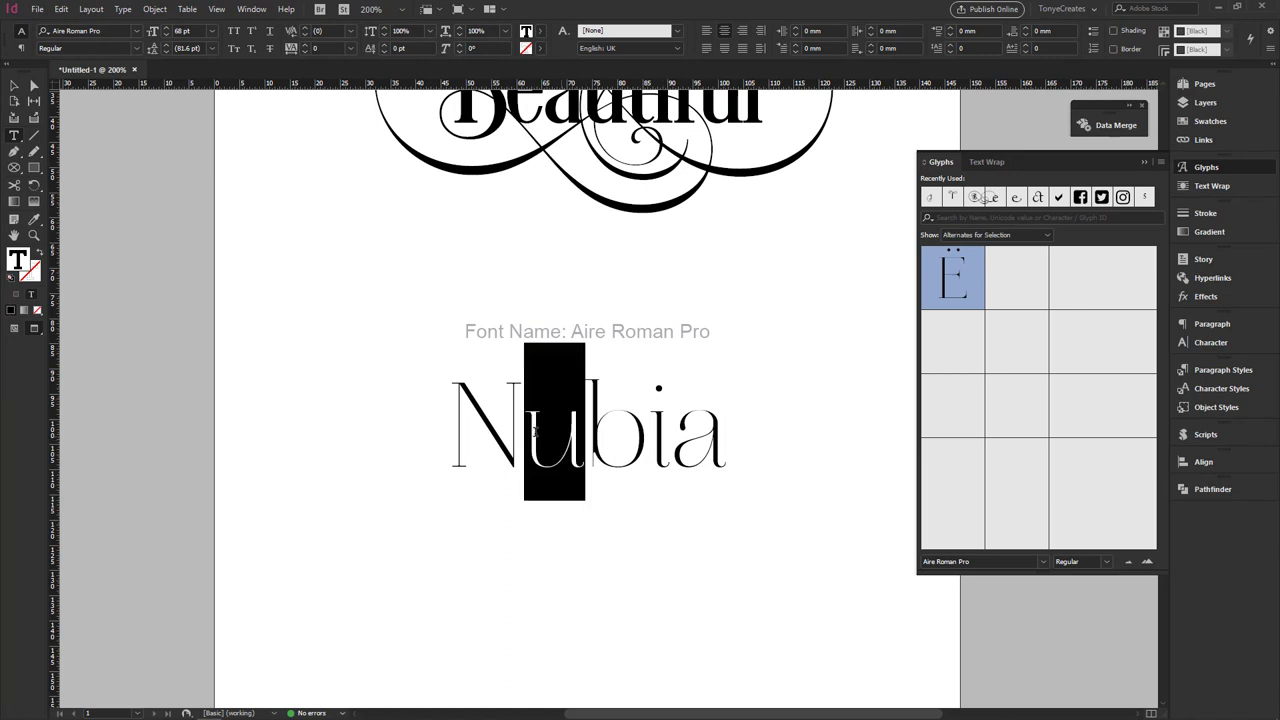
key(Left)
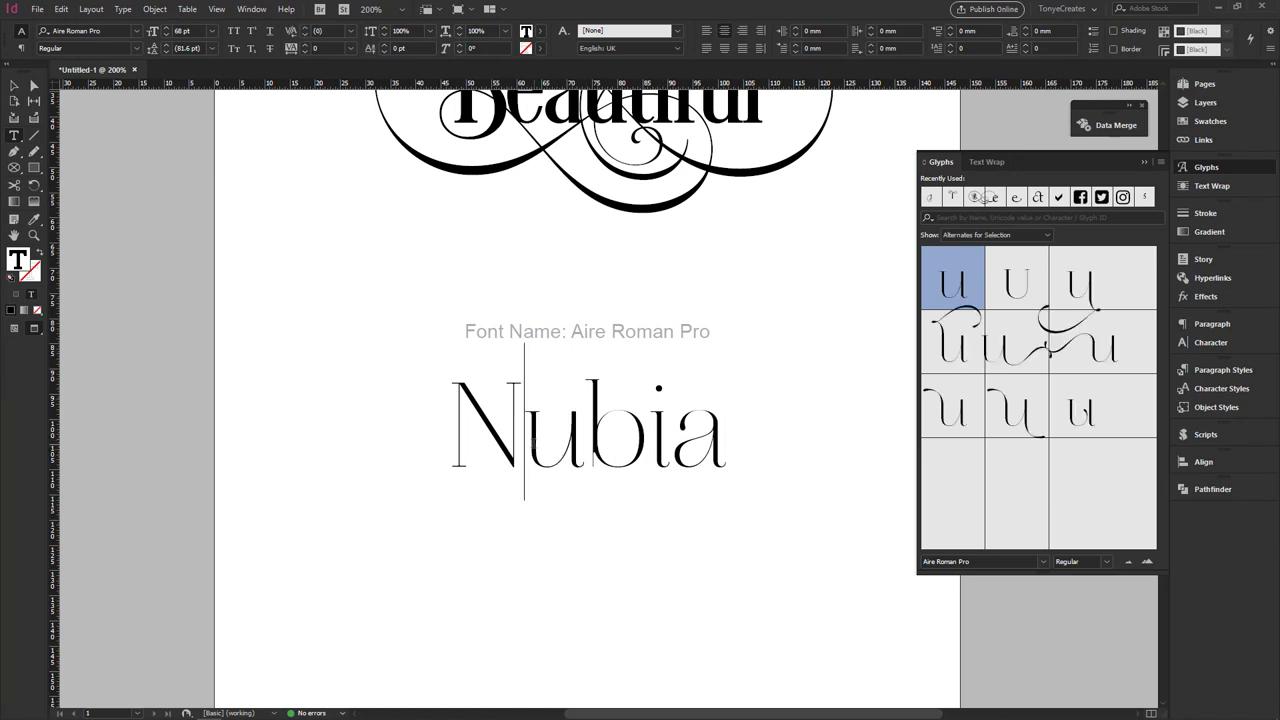
shift+click(593, 440)
click(589, 432)
shift+click(658, 424)
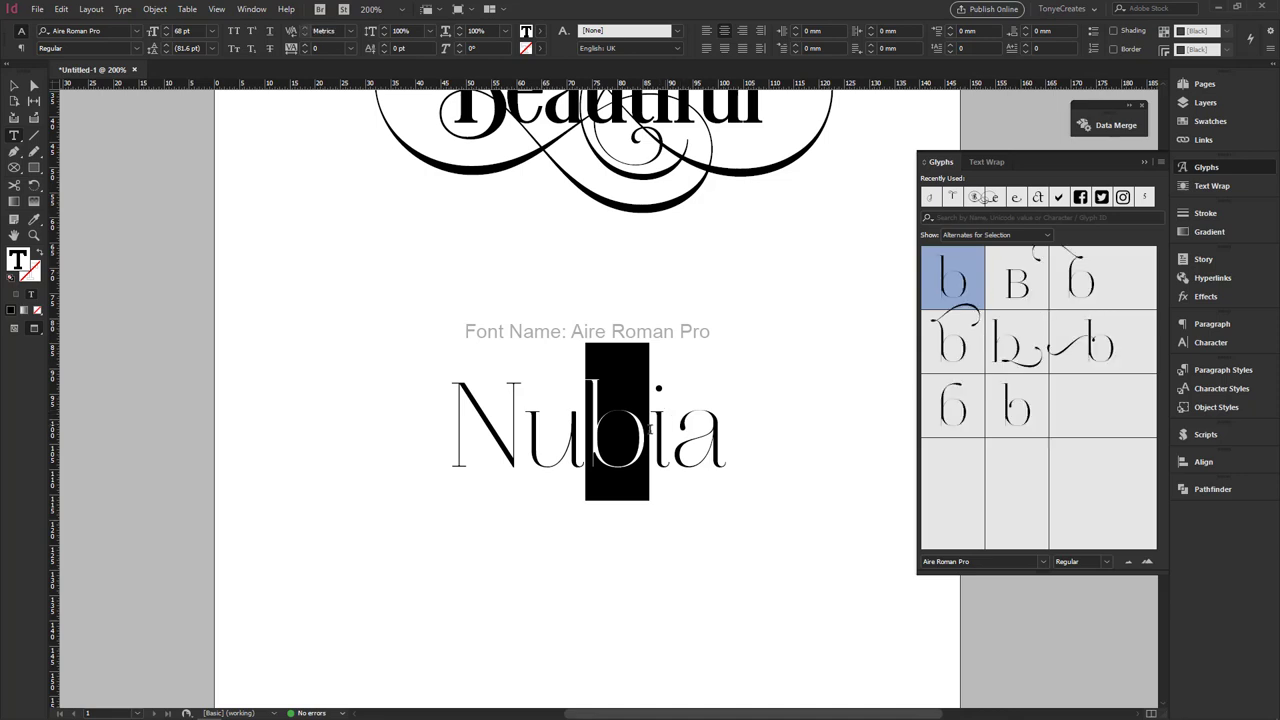
click(653, 432)
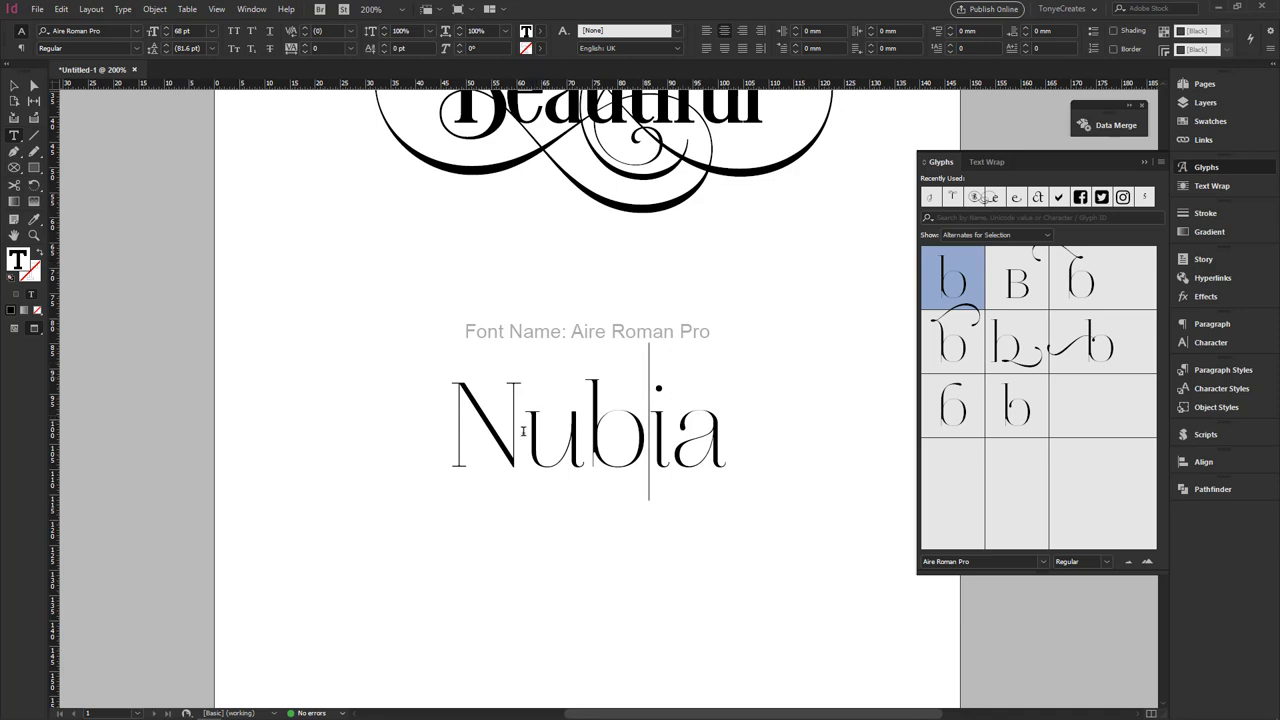
scroll(641, 420, down, 2)
scroll(641, 420, right, 2)
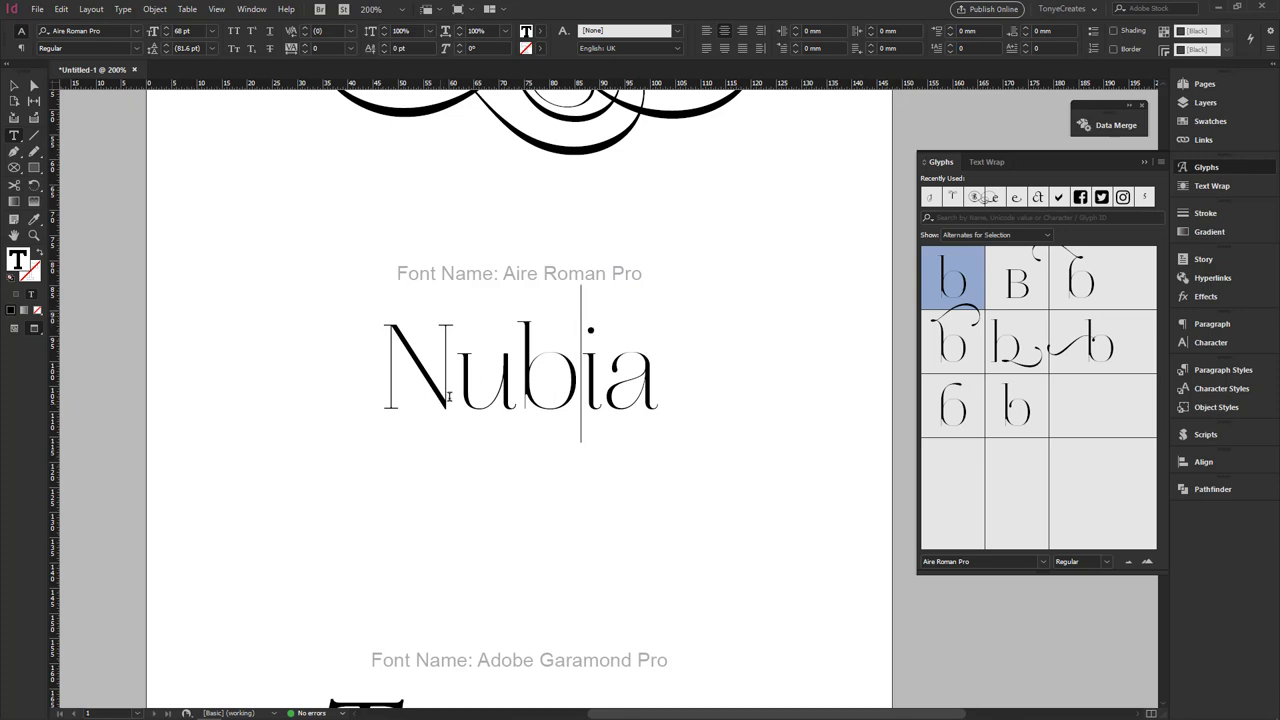
Replace Nubia's N with a swash alternate, undoing a first attempt and choosing another.
drag(343, 368, 470, 358)
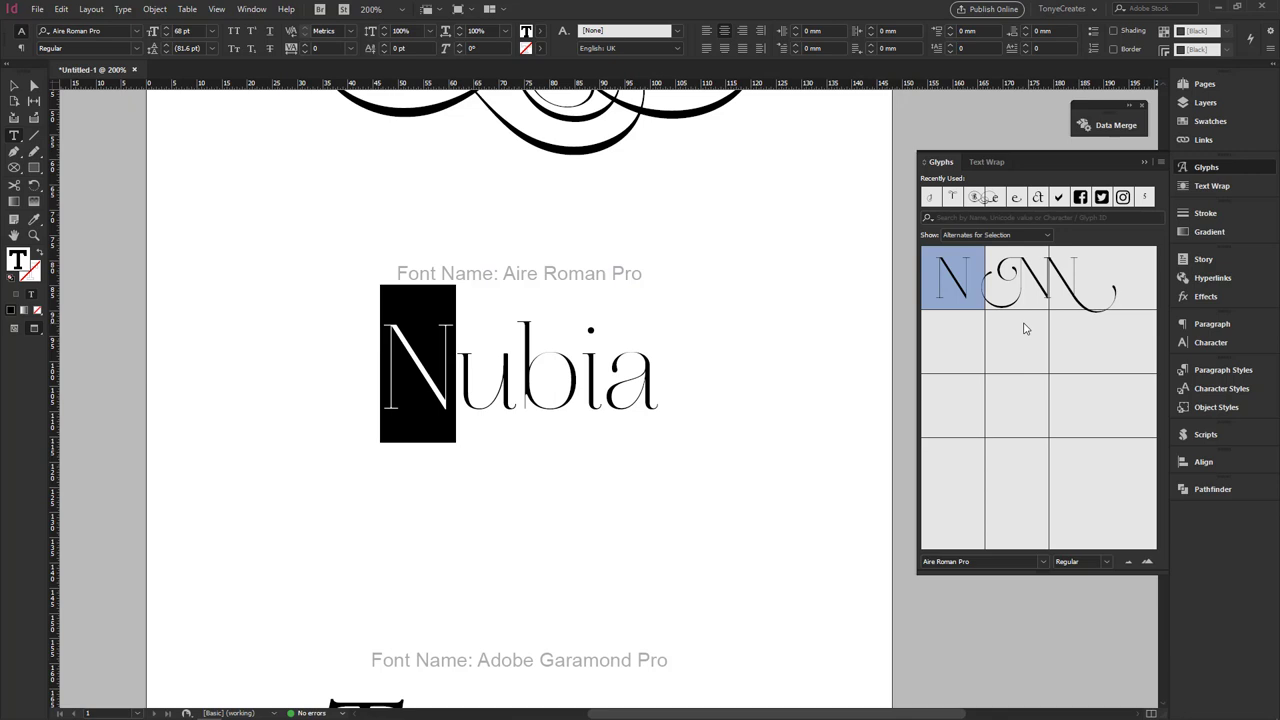
double_click(1075, 285)
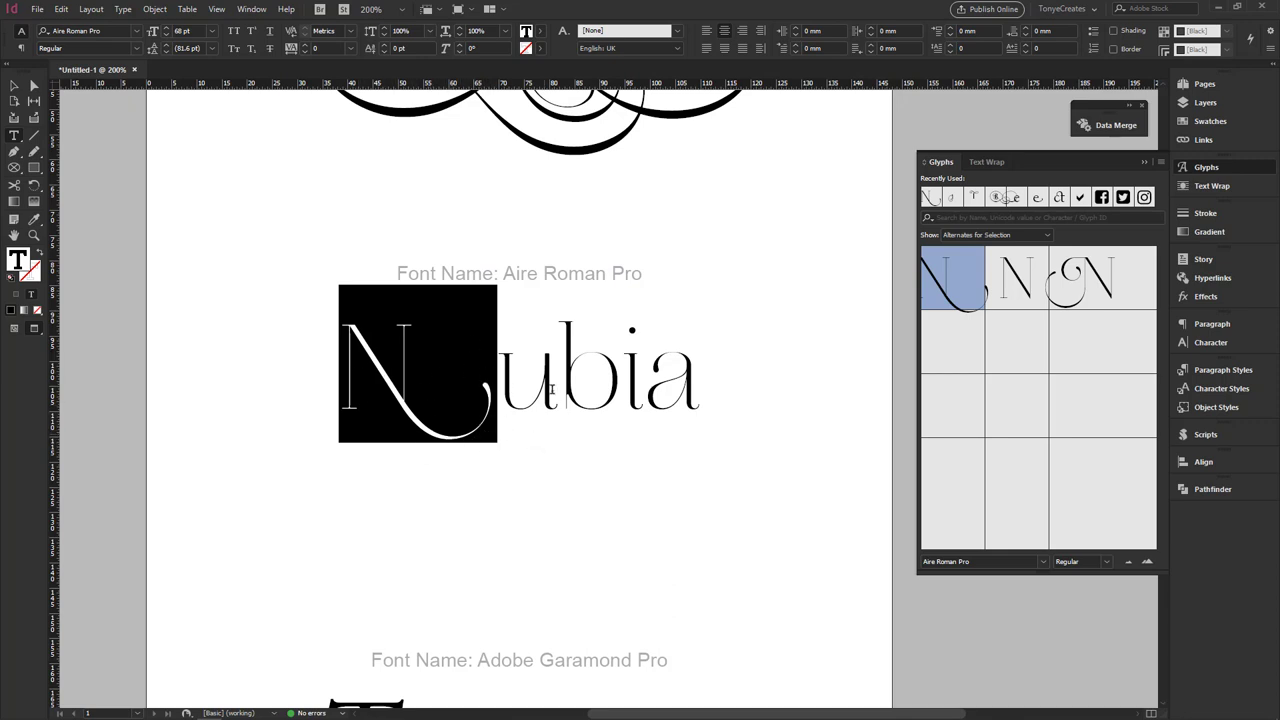
key(ctrl+z)
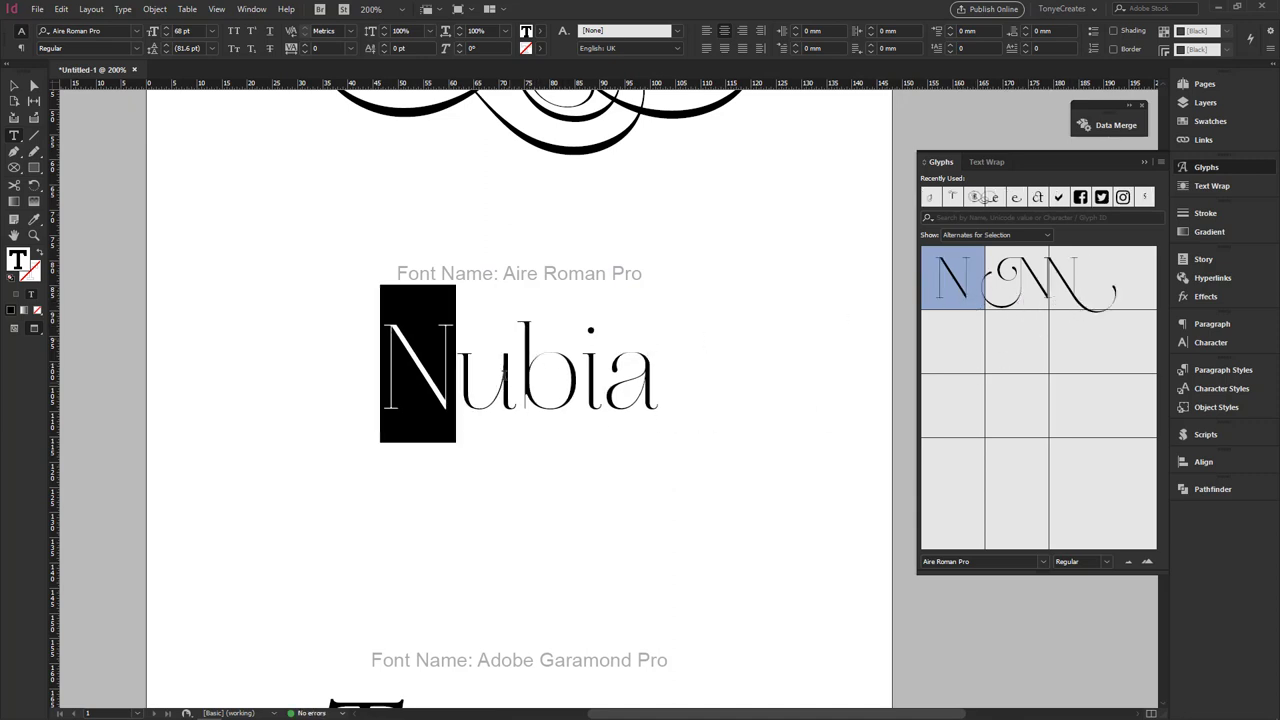
click(459, 378)
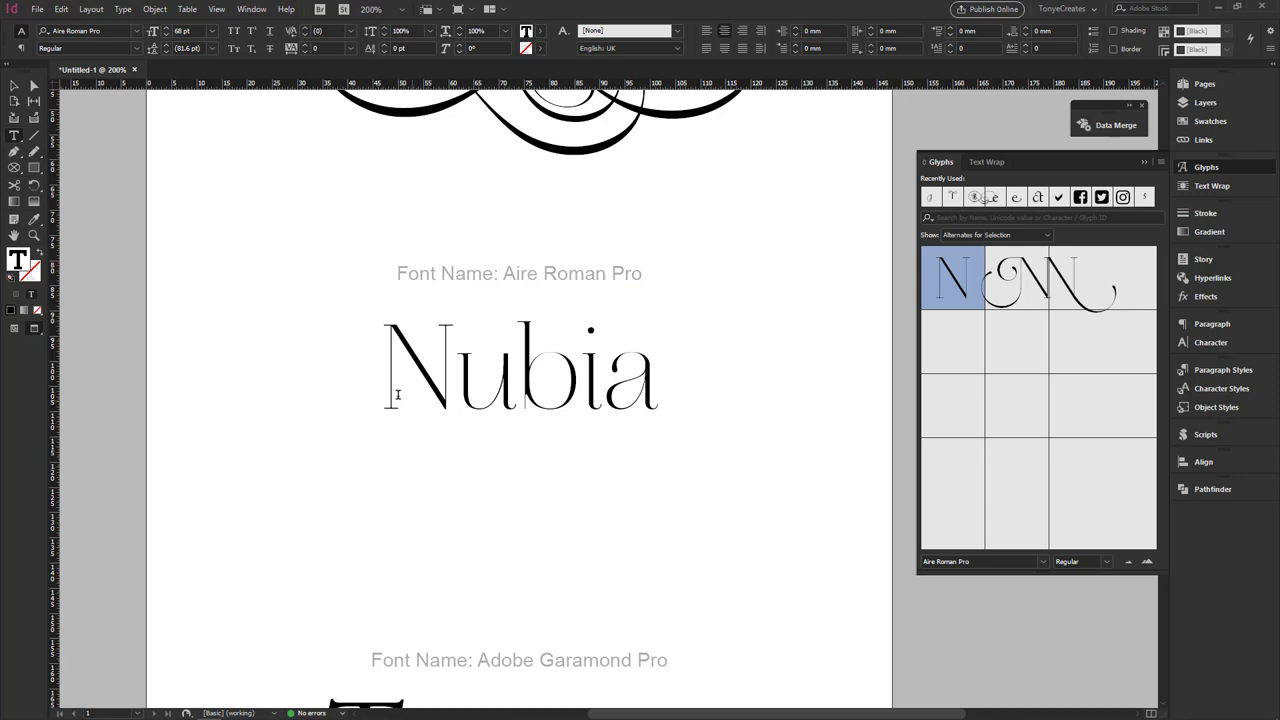
drag(382, 378, 468, 372)
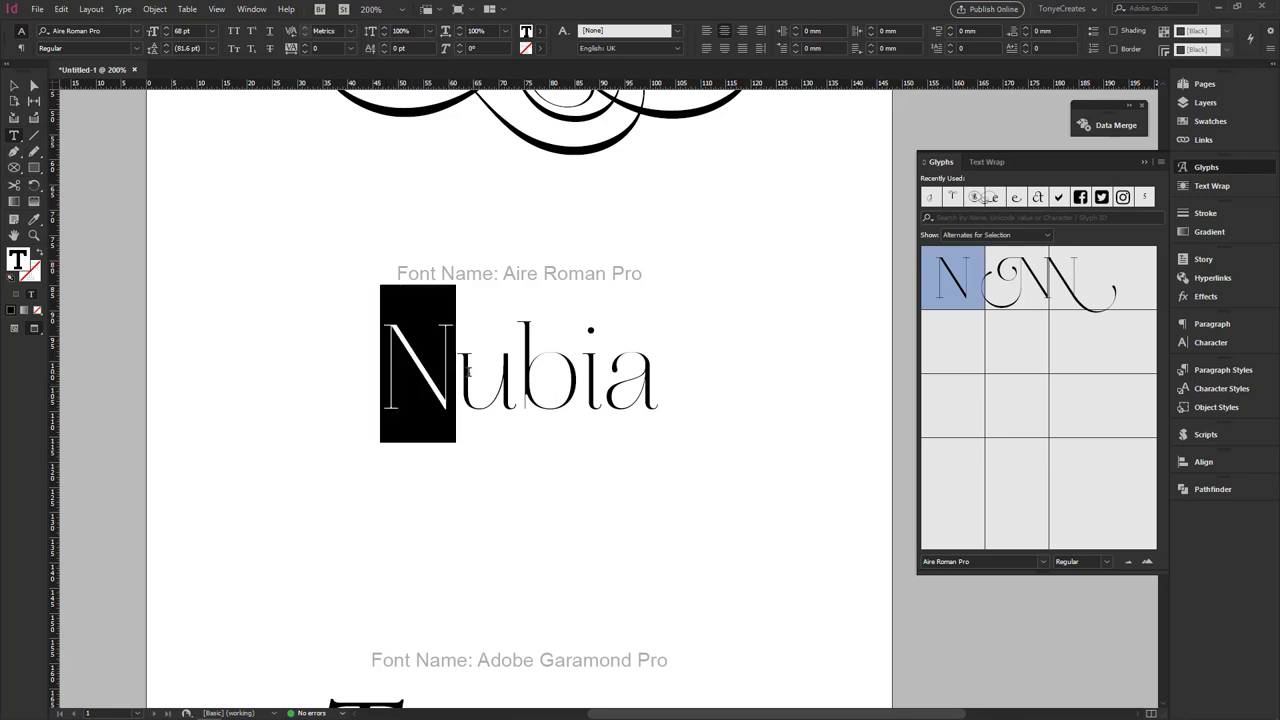
double_click(1025, 285)
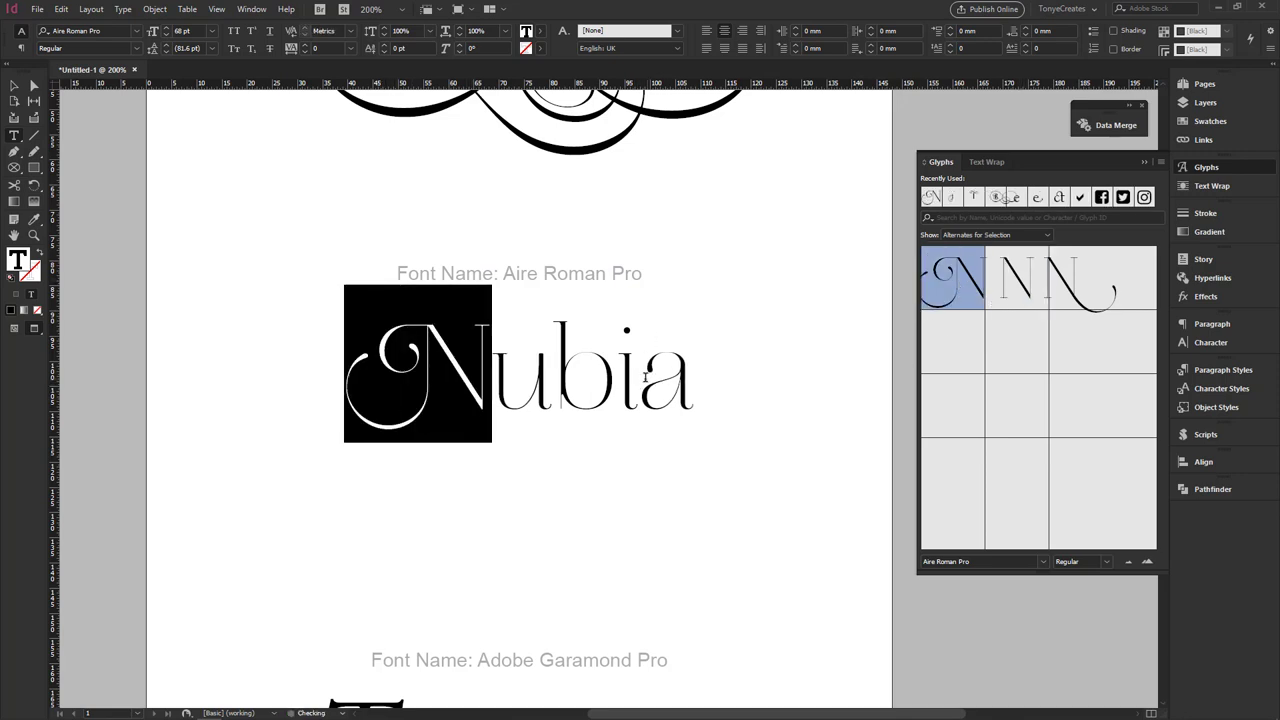
Swap Nubia's final a for a tailed swash and its u for the hooked alternate.
drag(645, 376, 715, 372)
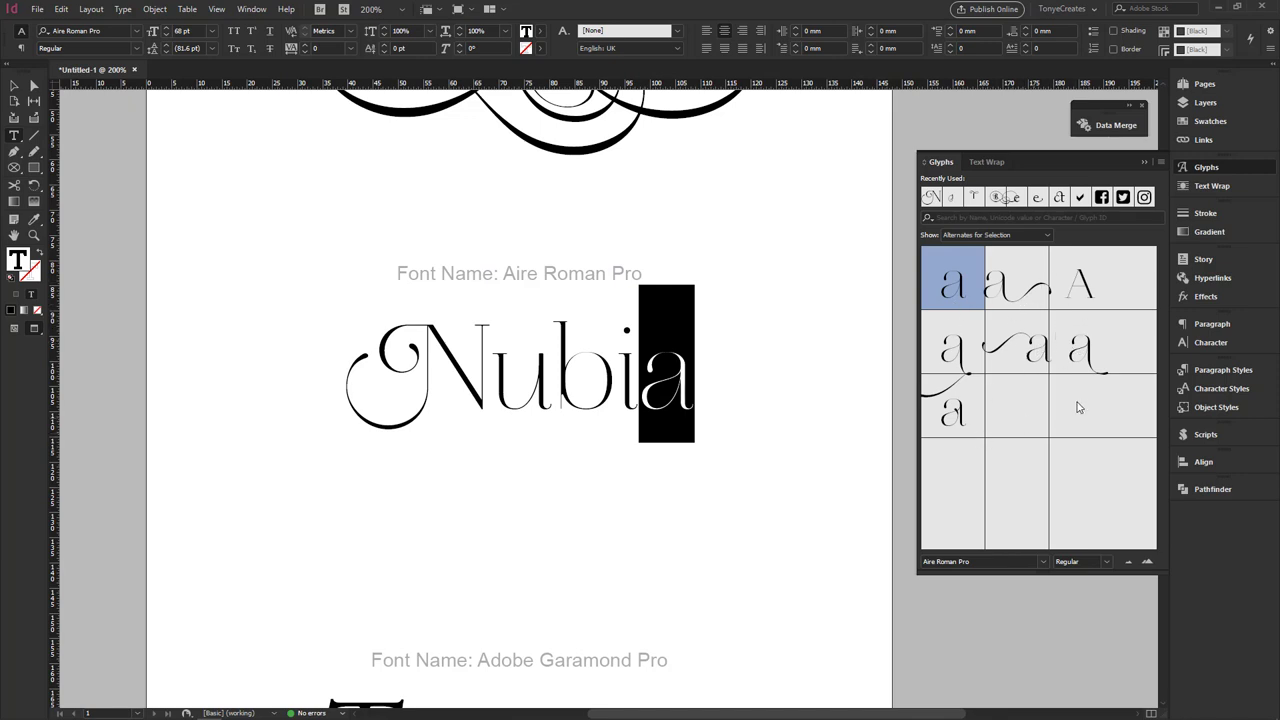
double_click(1086, 355)
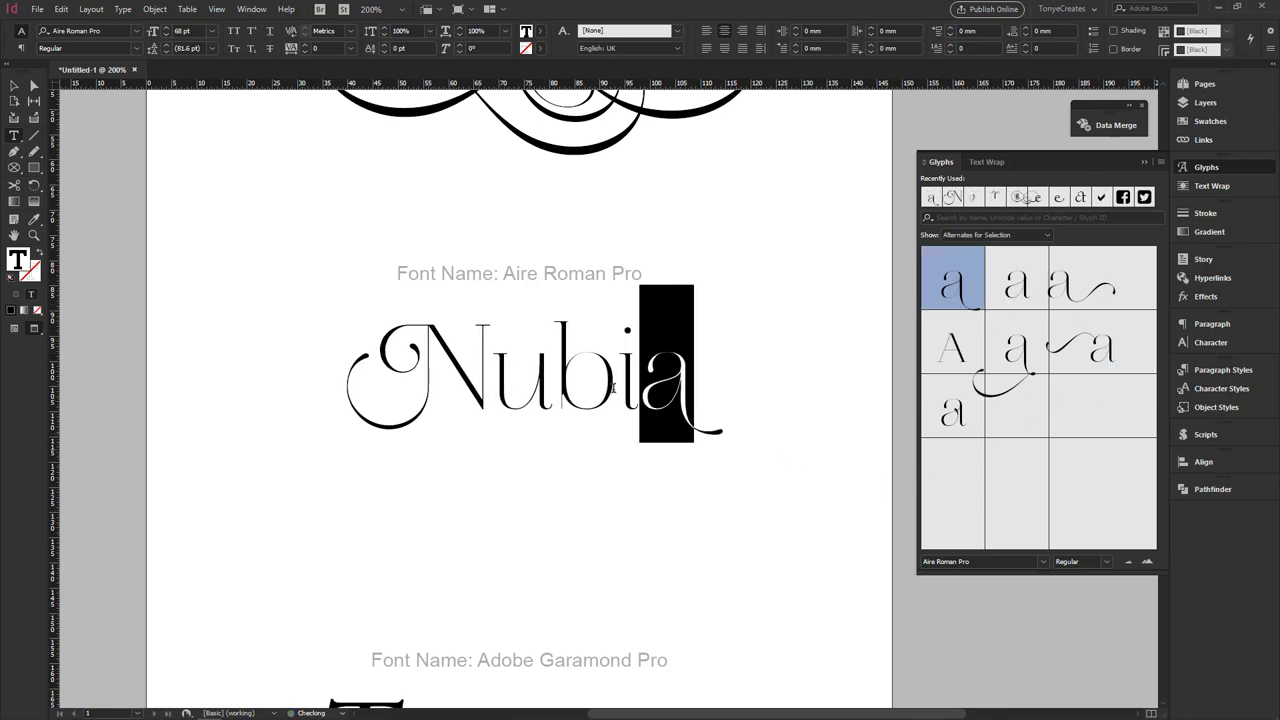
drag(492, 385, 566, 384)
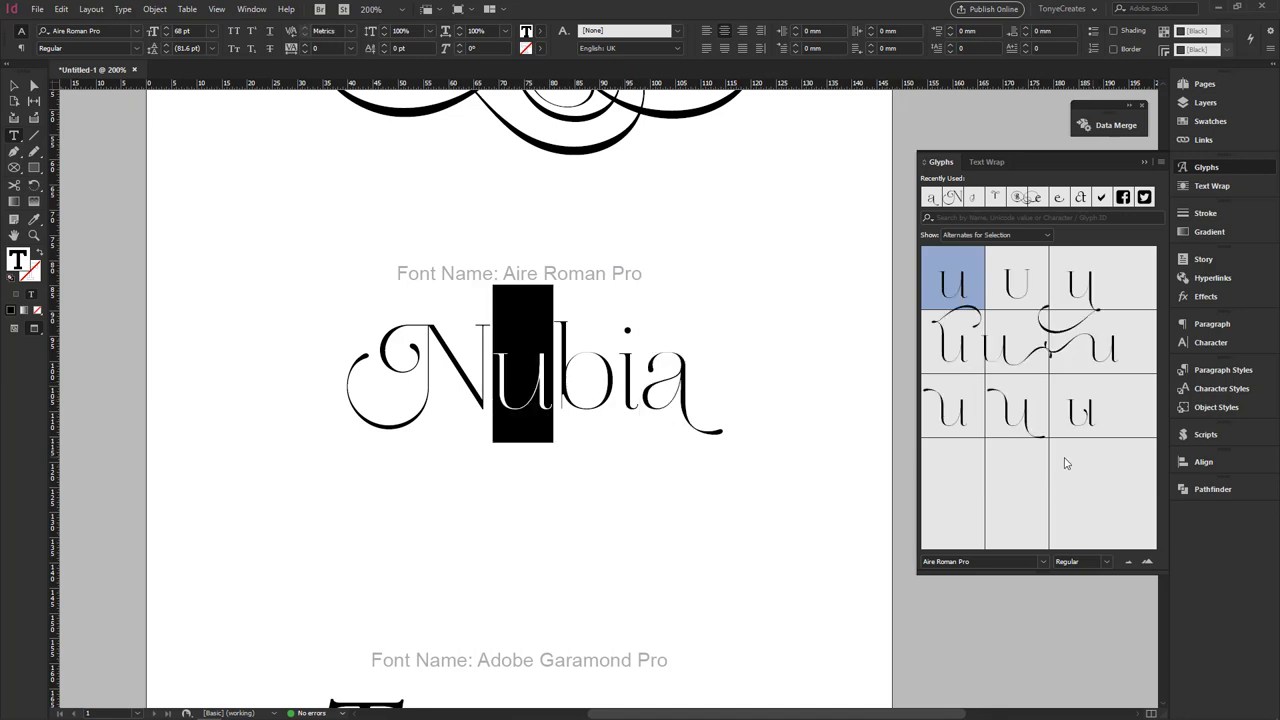
double_click(1015, 412)
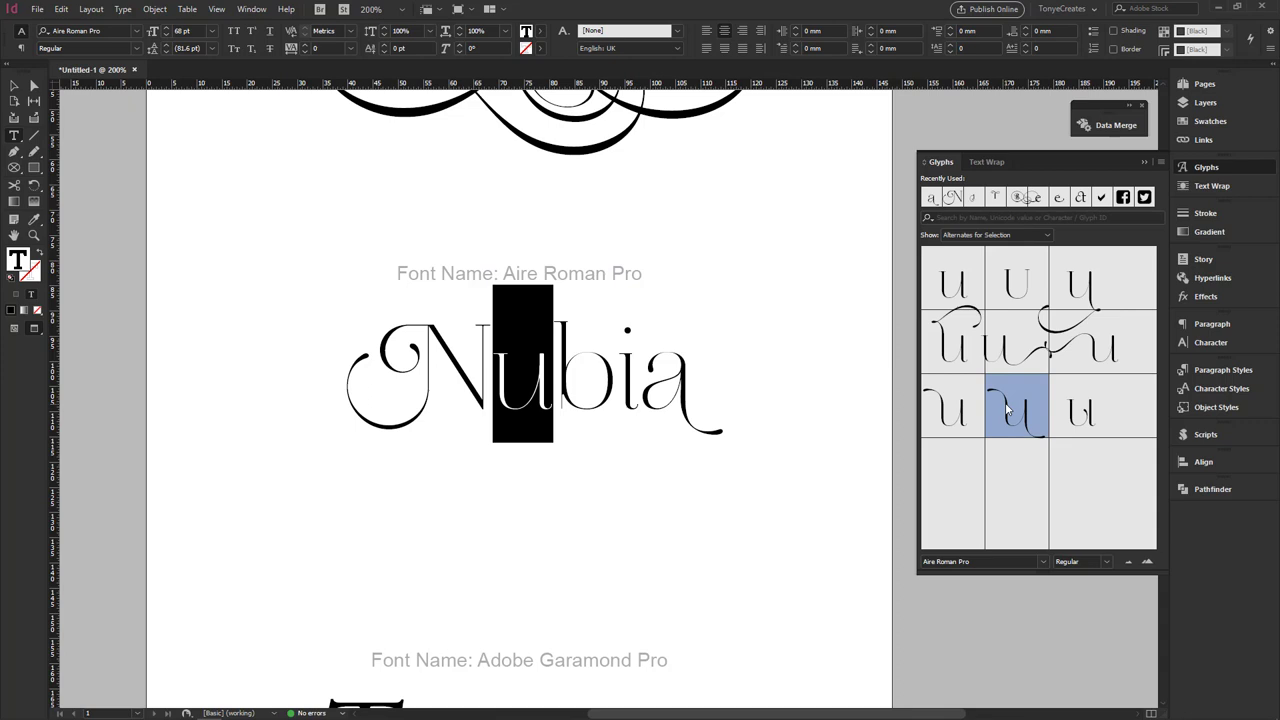
key(Right)
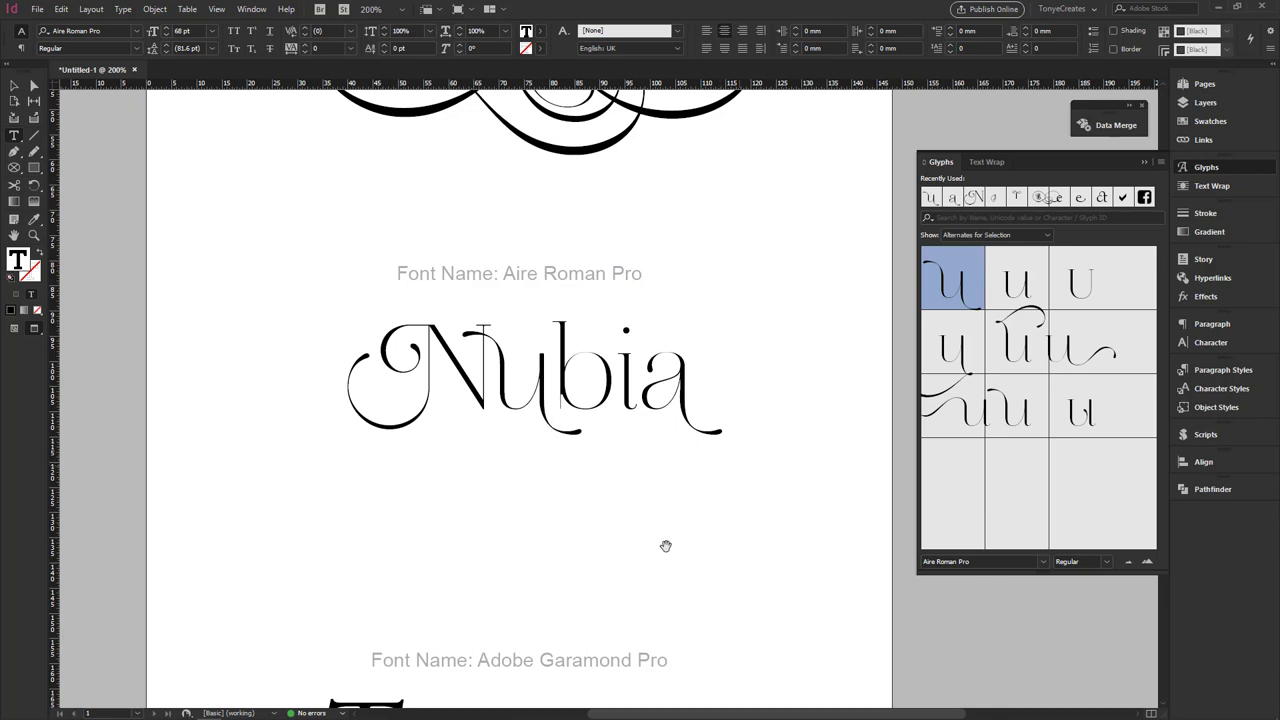
Bring Treasure into view and replace its r with the swash alternate.
drag(646, 625, 631, 374)
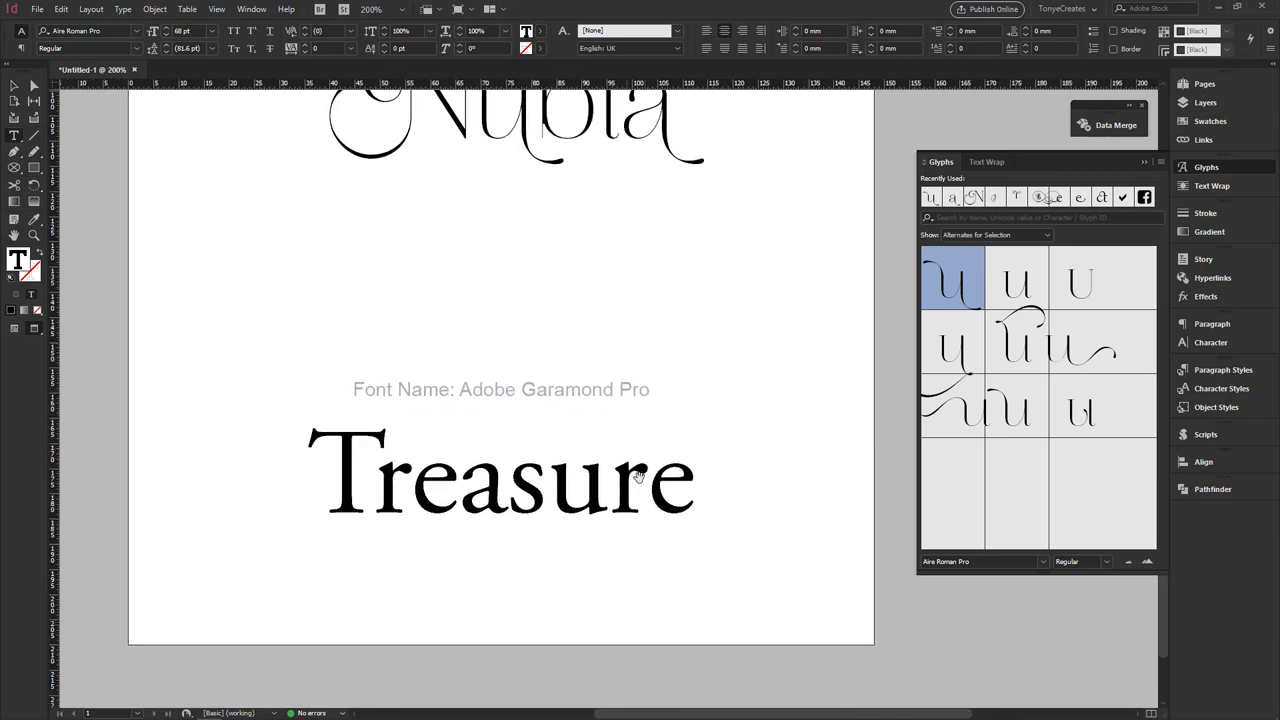
drag(660, 497, 679, 427)
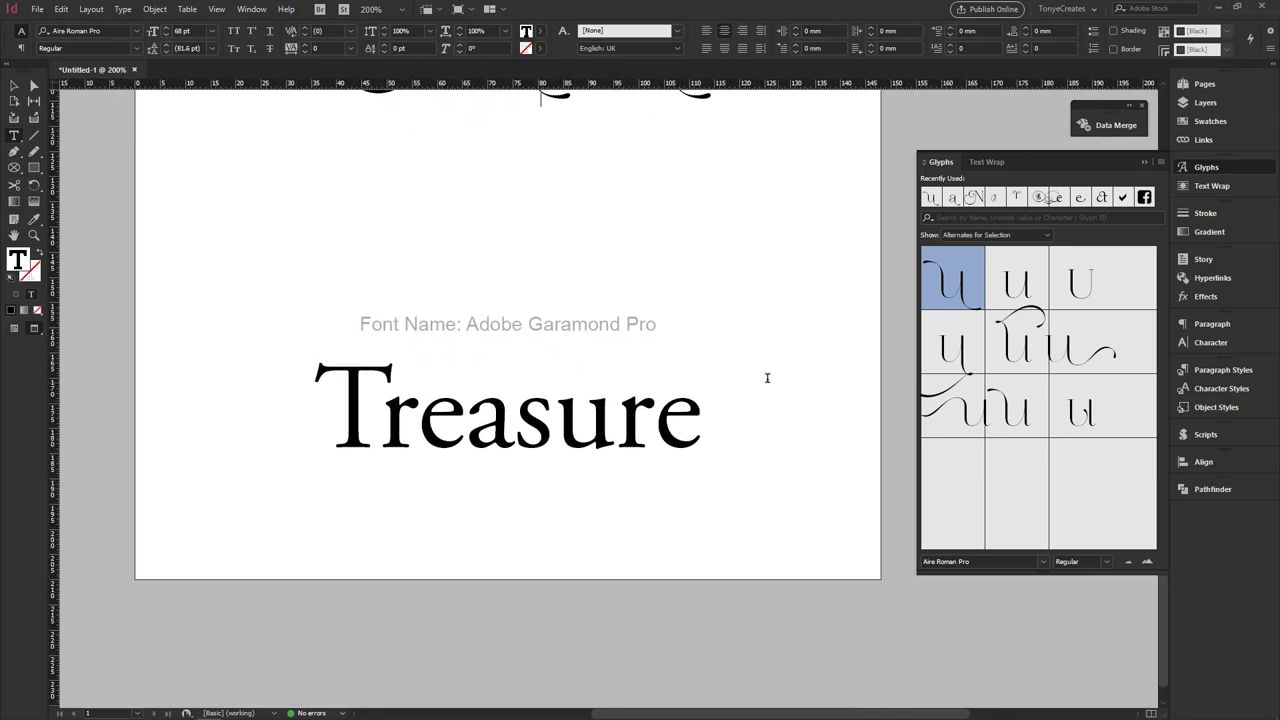
drag(381, 436, 420, 430)
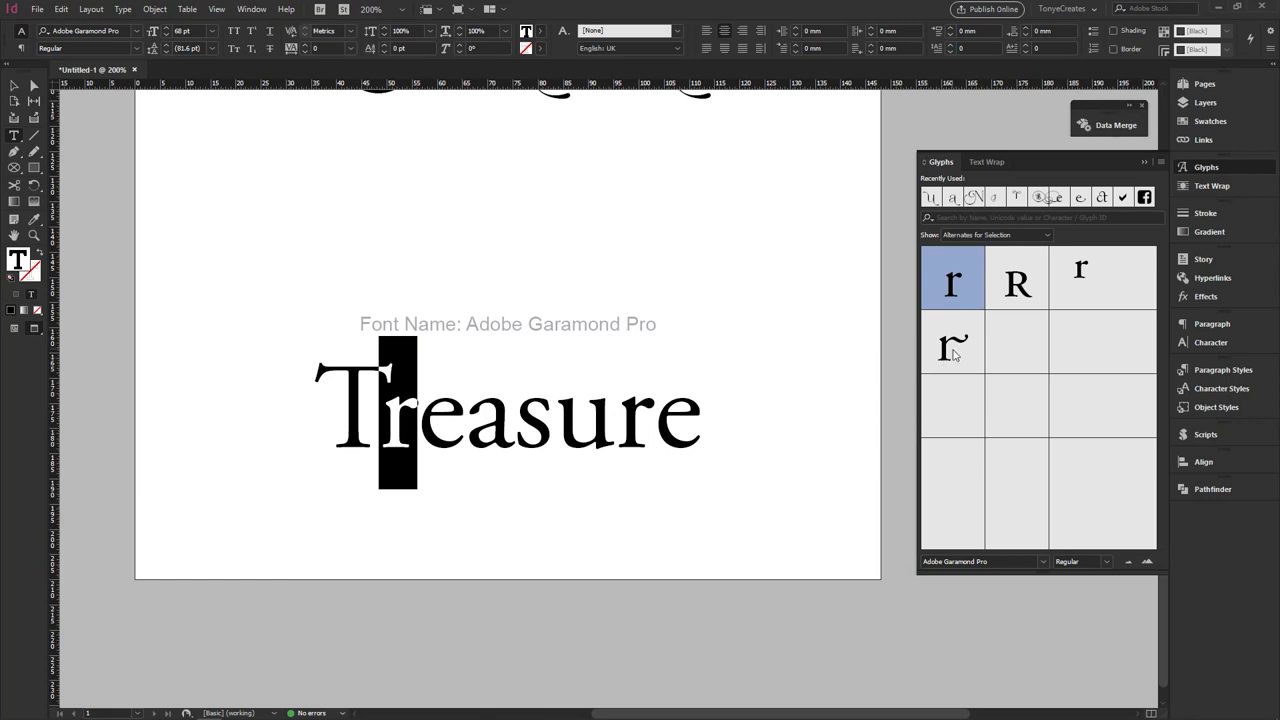
double_click(953, 348)
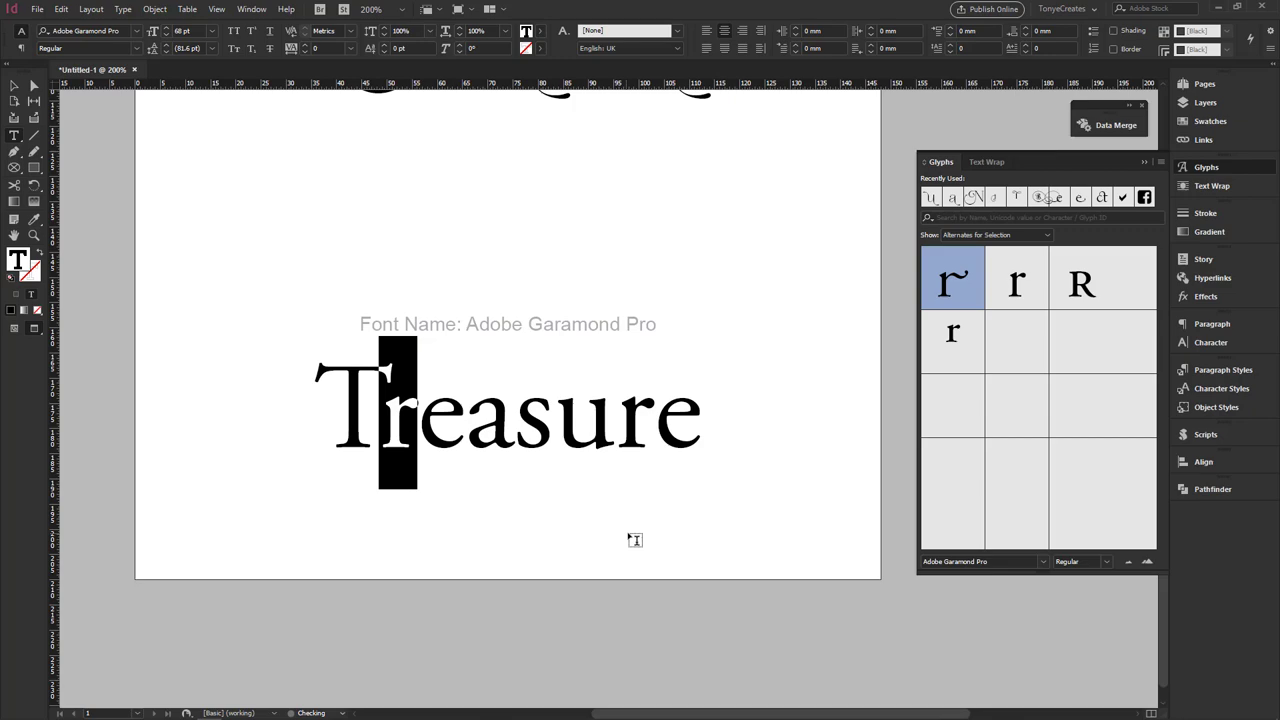
Replace Treasure's T with an alternate T and its final e with a swash.
drag(335, 415, 390, 415)
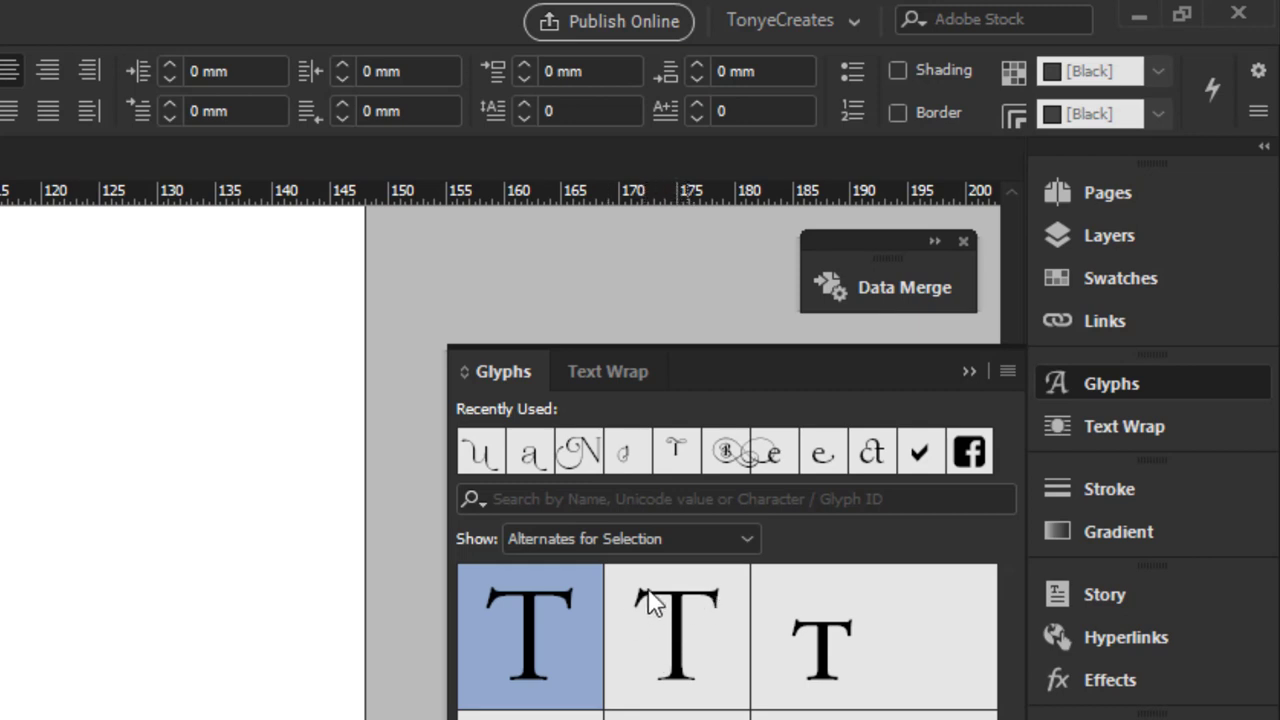
double_click(677, 640)
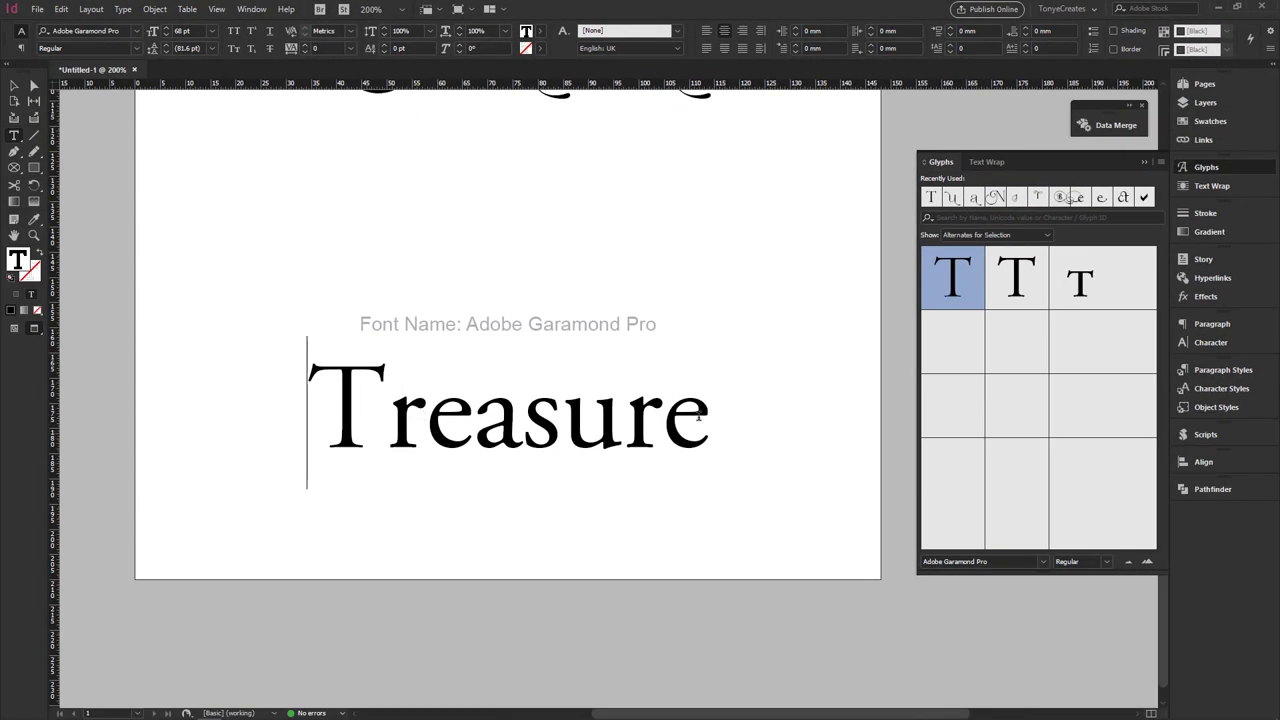
drag(663, 420, 726, 420)
double_click(947, 358)
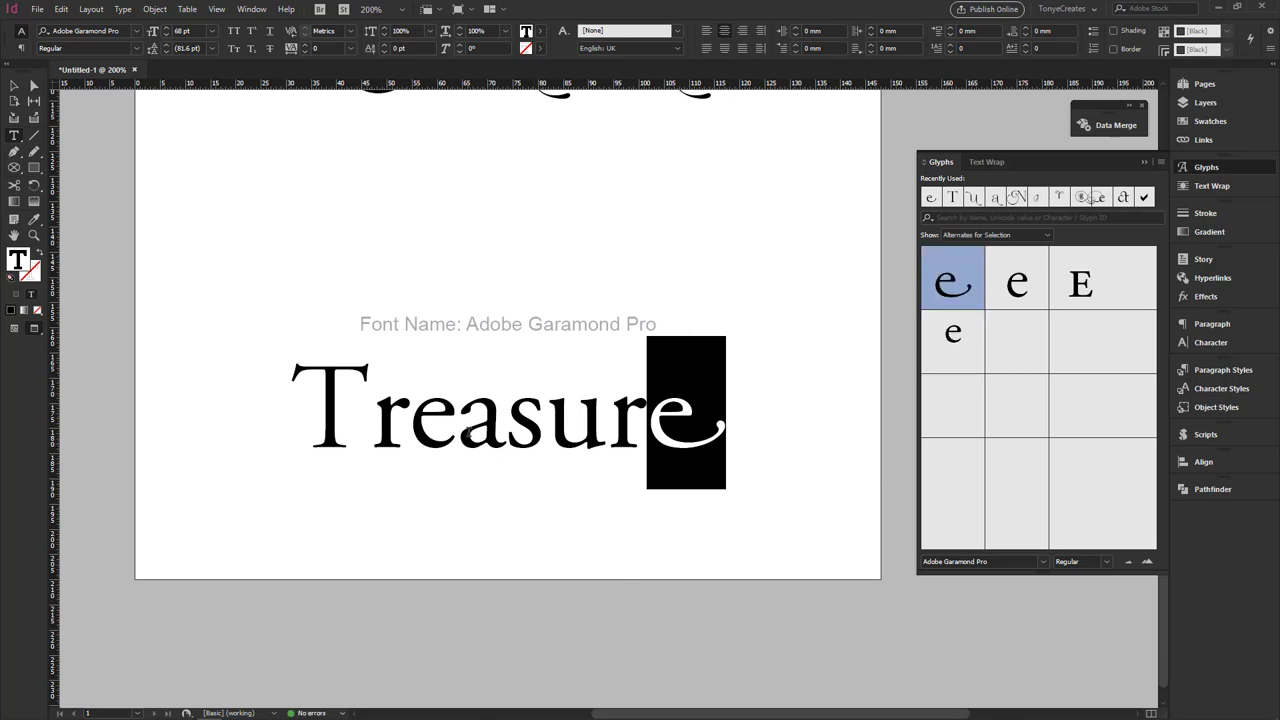
Try a swash a in Treasure, then undo it to keep the plain a.
drag(459, 430, 506, 430)
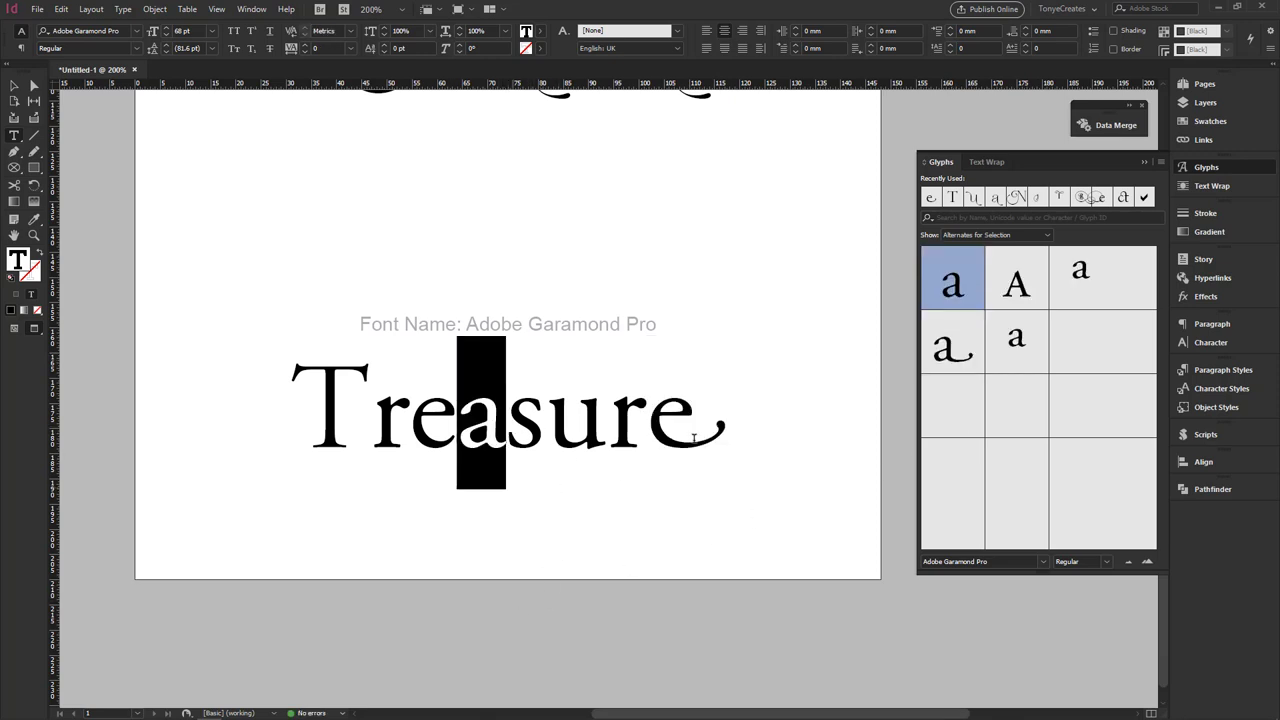
double_click(952, 360)
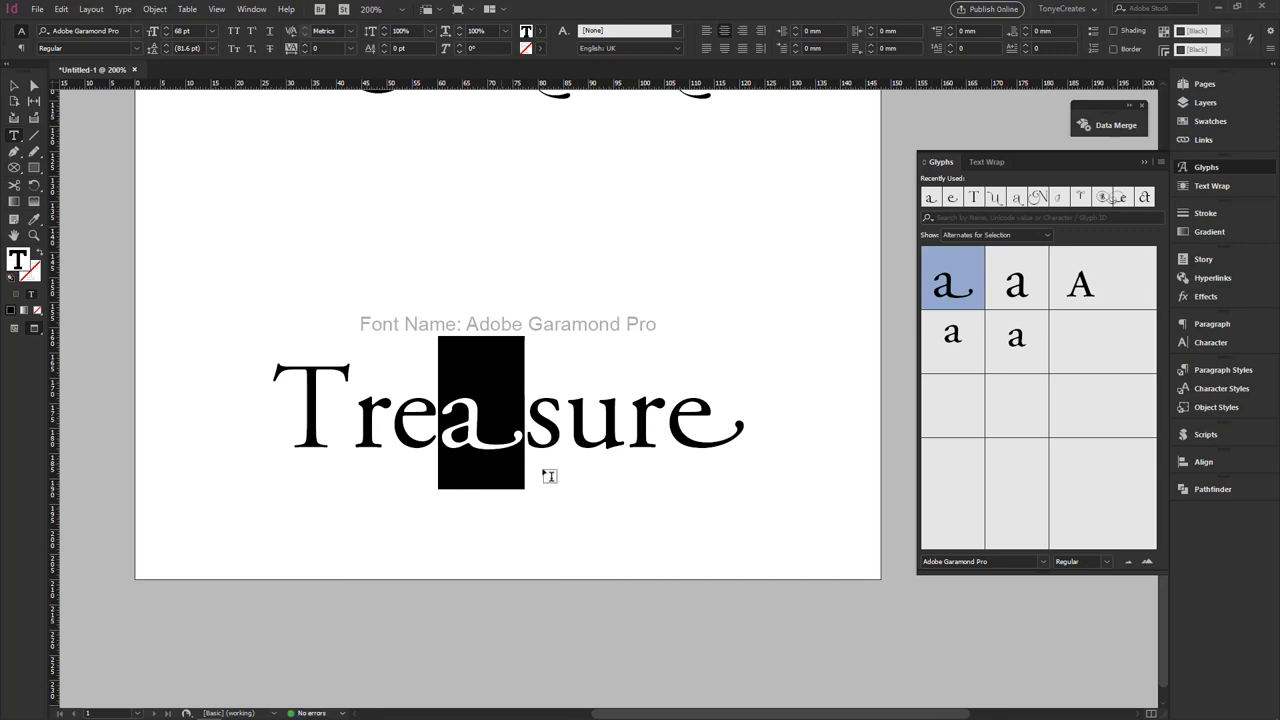
key(ctrl+z)
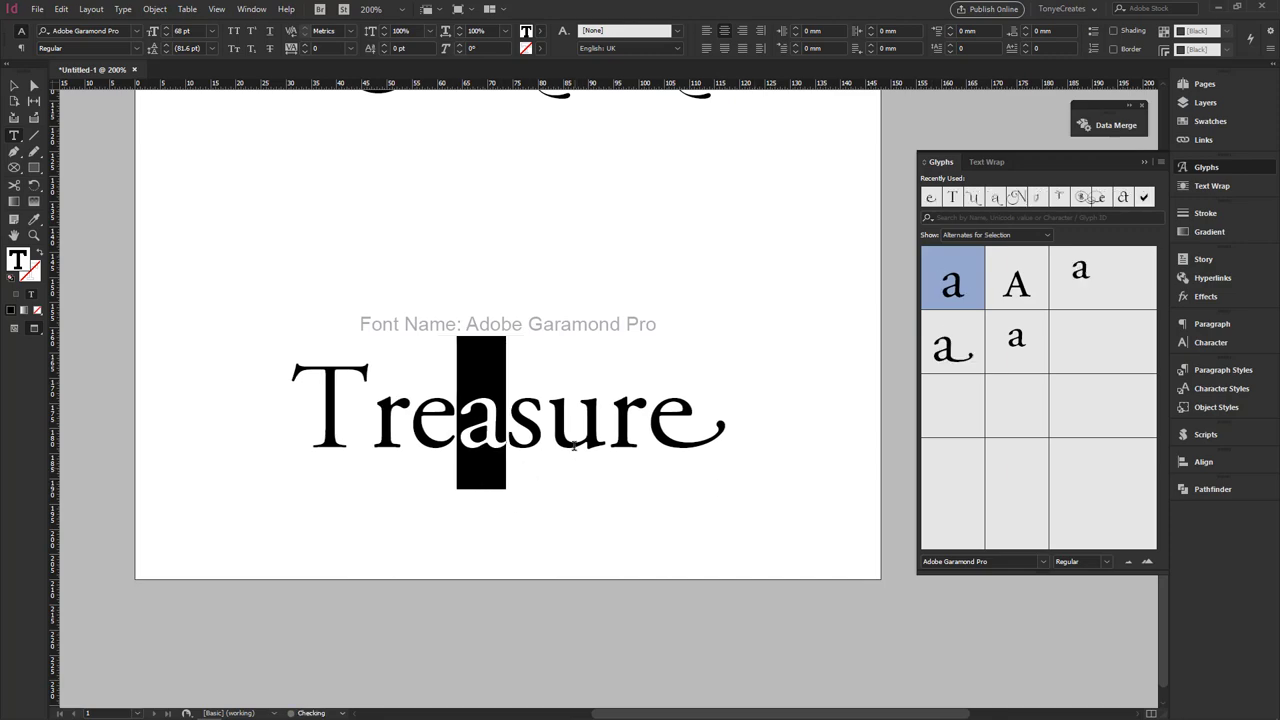